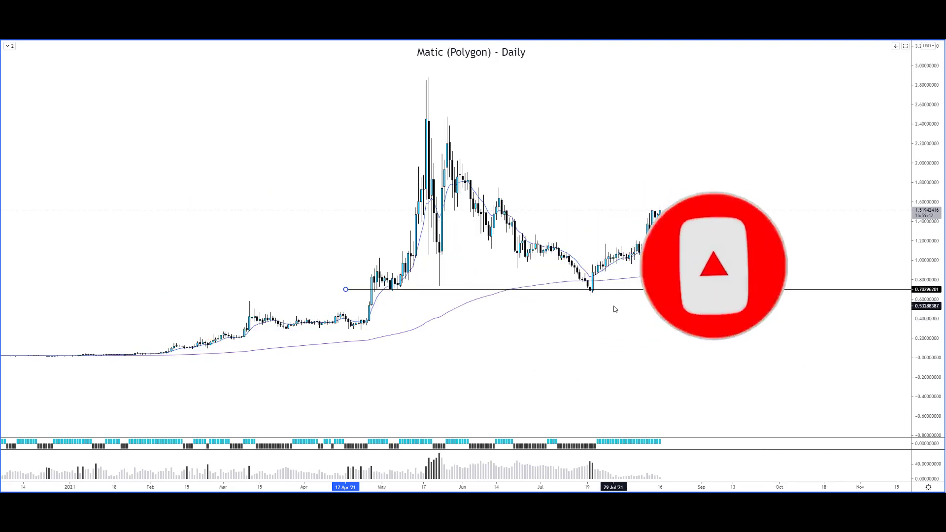
Step: Move the support ray to the July low at about 0.628 and add horizontal rays at about 2.83 and 2.19 across the highest peaks
{"action": "mouse_move", "coordinate": [455, 293]}
{"action": "left_mouse_down"}
{"action": "mouse_move", "coordinate": [443, 250]}
{"action": "mouse_move", "coordinate": [463, 306]}
{"action": "mouse_move", "coordinate": [463, 296]}
{"action": "left_mouse_up"}
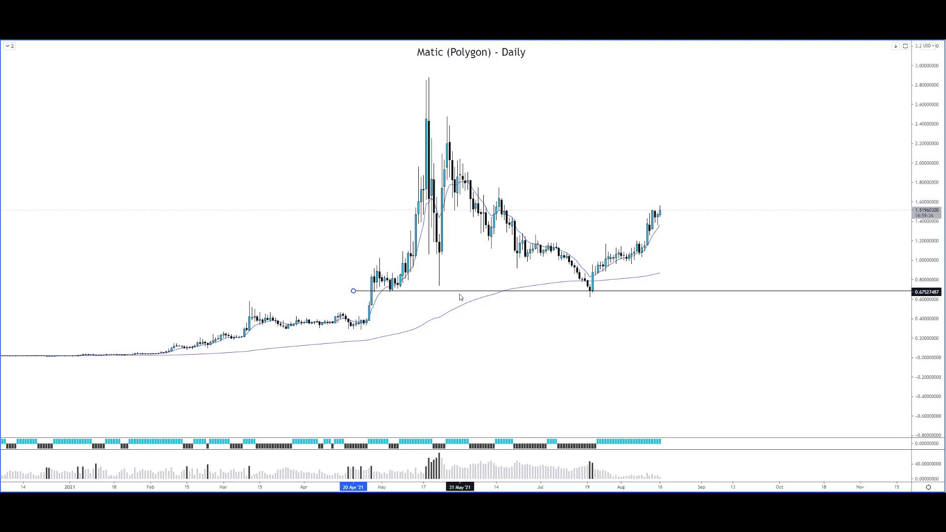
{"action": "left_click_drag", "start_coordinate": [354, 292], "coordinate": [210, 300]}
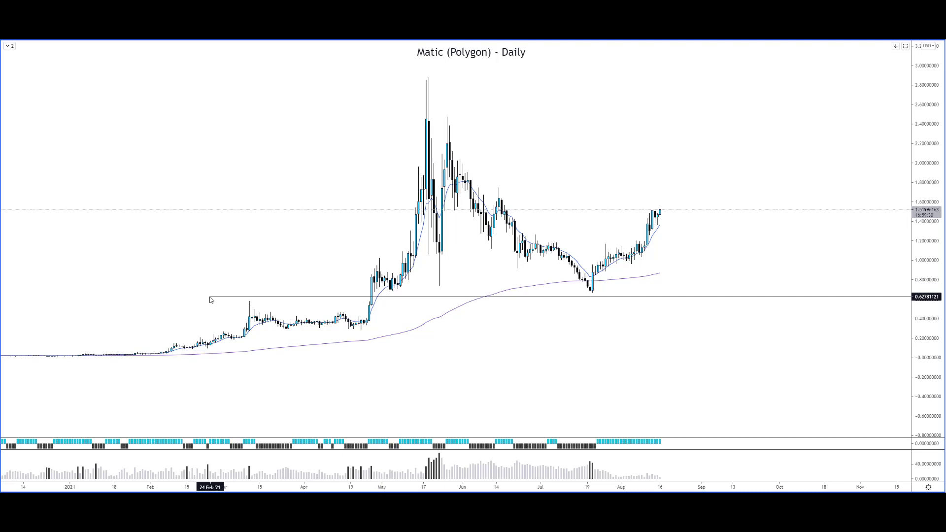
{"action": "left_click", "coordinate": [1, 69]}
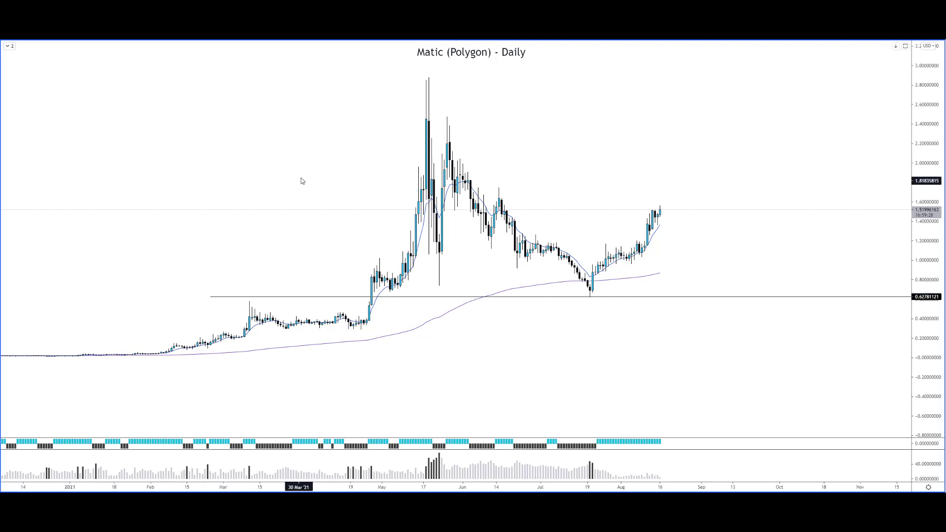
{"action": "left_click", "coordinate": [390, 82]}
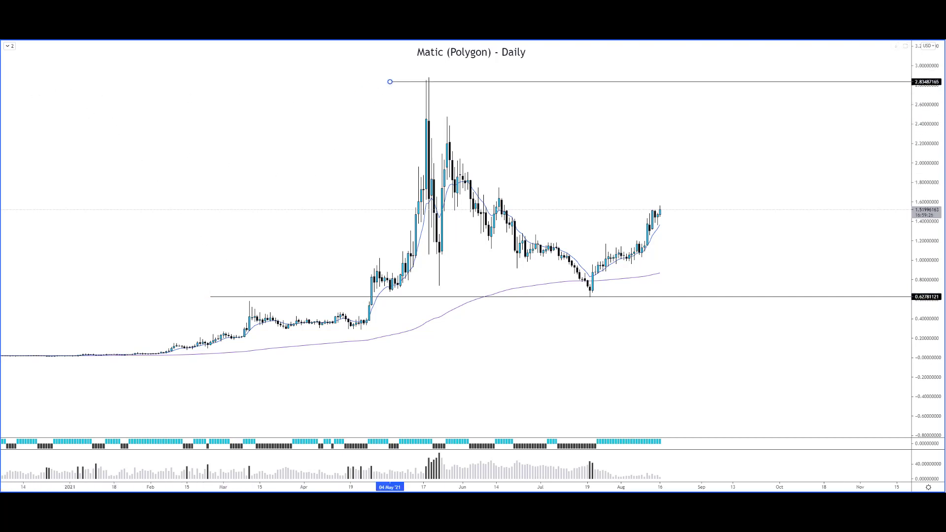
{"action": "left_click", "coordinate": [442, 144]}
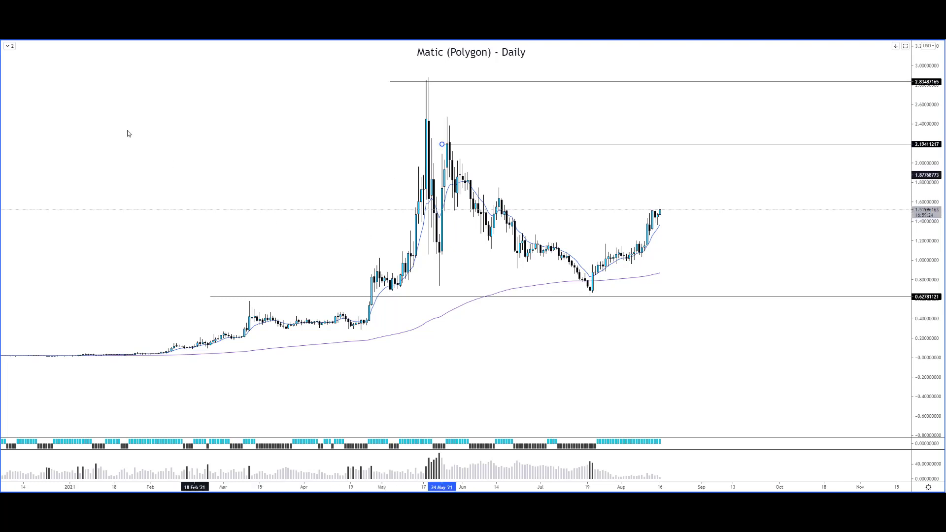
Step: Add horizontal rays at about 1.63 on the mid-June high, 1.01 on the early-May high and 0.276 near the February highs
{"action": "left_click", "coordinate": [1, 67]}
{"action": "left_click", "coordinate": [498, 200]}
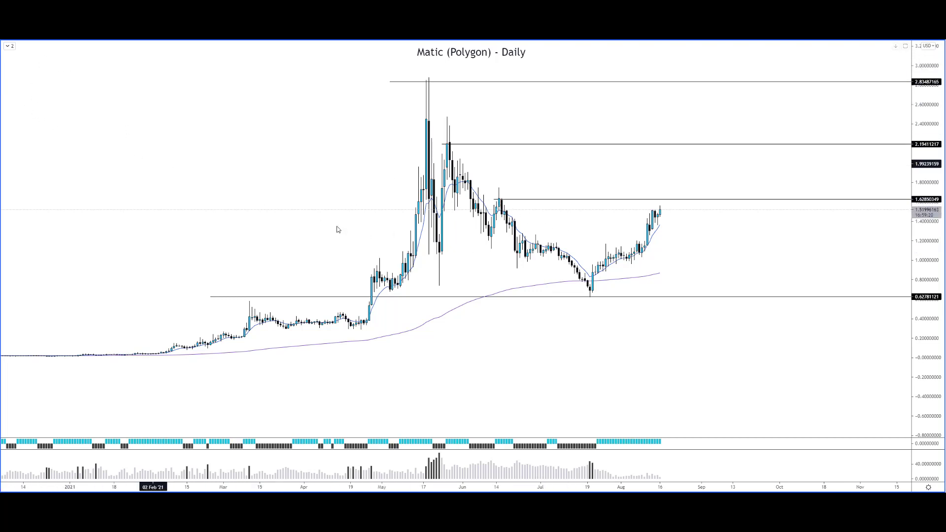
{"action": "left_click", "coordinate": [384, 258]}
{"action": "left_click_drag", "start_coordinate": [384, 258], "coordinate": [346, 259]}
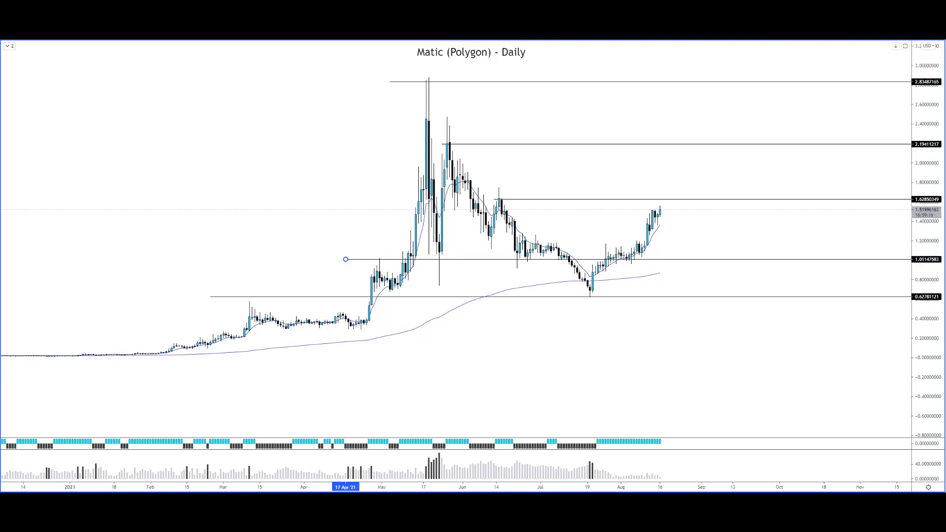
{"action": "left_click", "coordinate": [205, 331]}
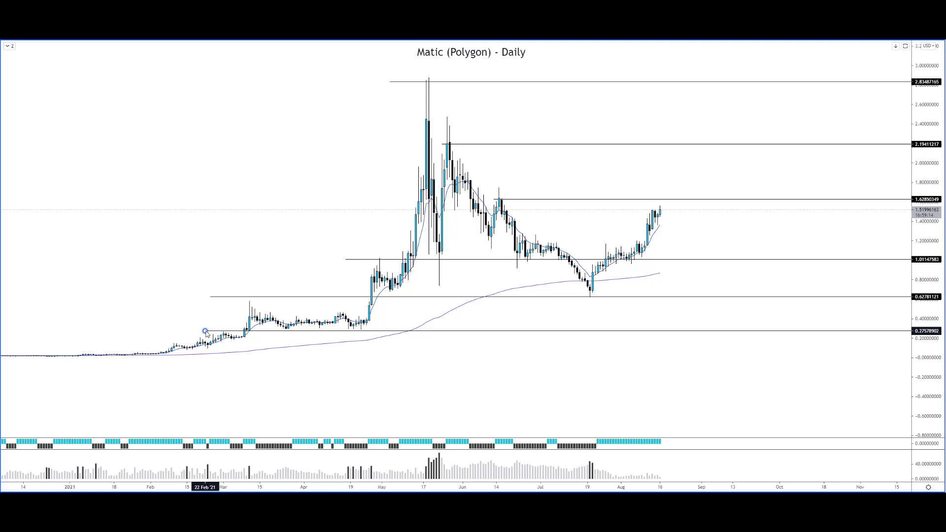
Step: Raise the lowest horizontal ray to about 0.30 so it follows the March and April lows
{"action": "left_click_drag", "start_coordinate": [412, 383], "coordinate": [416, 383]}
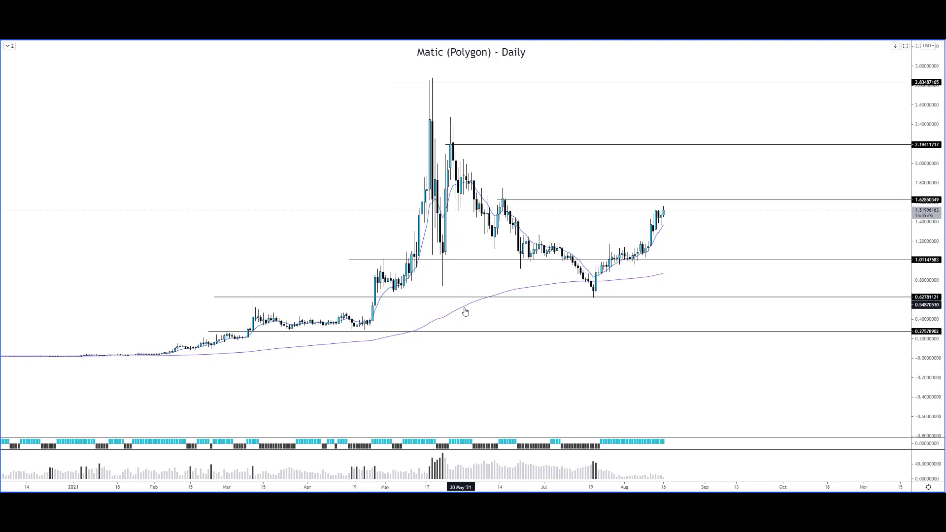
{"action": "left_click", "coordinate": [323, 332]}
{"action": "left_click_drag", "start_coordinate": [322, 334], "coordinate": [321, 330]}
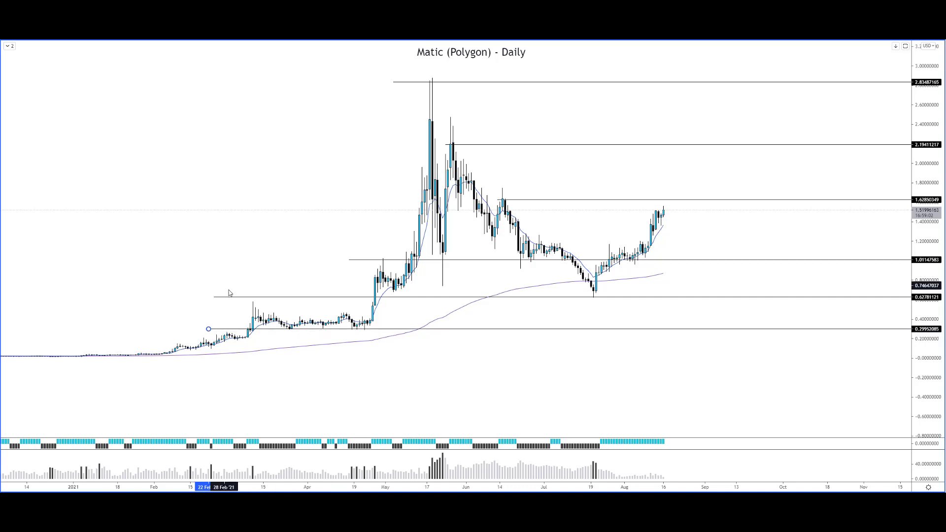
Step: Circle the late-March and late-April lows on the lowest ray with freehand brush strokes
{"action": "left_click", "coordinate": [1, 86]}
{"action": "mouse_move", "coordinate": [287, 323]}
{"action": "left_mouse_down"}
{"action": "mouse_move", "coordinate": [296, 329]}
{"action": "mouse_move", "coordinate": [288, 323]}
{"action": "left_mouse_up"}
{"action": "mouse_move", "coordinate": [353, 327]}
{"action": "left_mouse_down"}
{"action": "mouse_move", "coordinate": [364, 332]}
{"action": "mouse_move", "coordinate": [357, 326]}
{"action": "left_mouse_up"}
Step: Lower the second-lowest ray to about 0.58, and circle the March high and the late-April breakout on it
{"action": "left_click", "coordinate": [314, 297]}
{"action": "left_click_drag", "start_coordinate": [313, 297], "coordinate": [314, 303]}
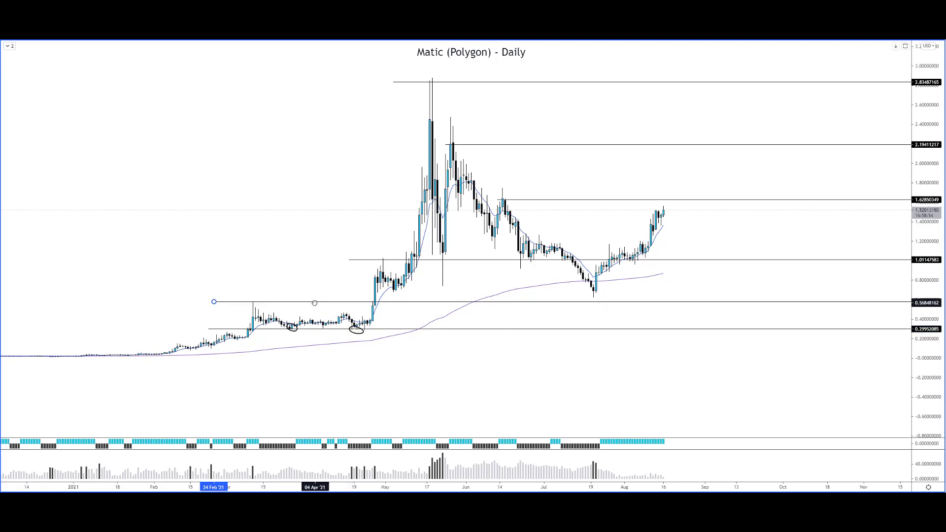
{"action": "left_click", "coordinate": [1, 84]}
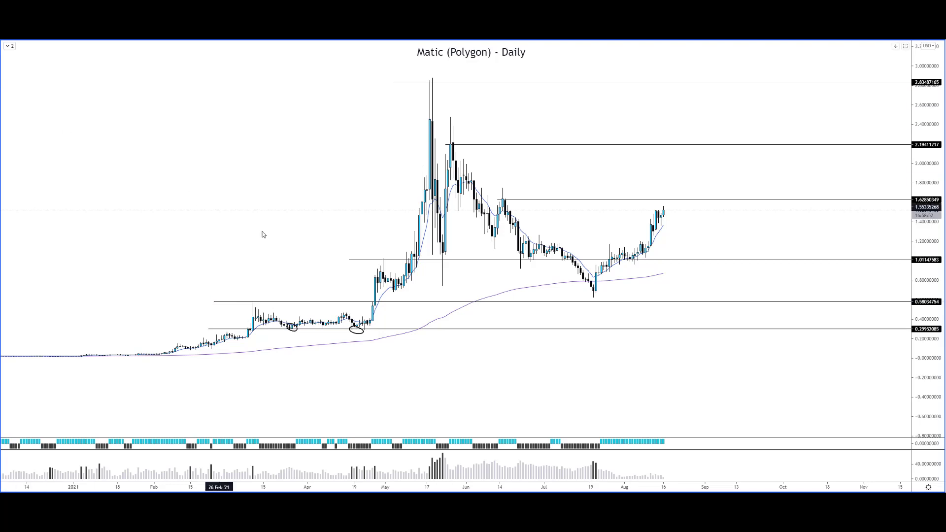
{"action": "left_click_drag", "start_coordinate": [253, 297], "coordinate": [253, 297]}
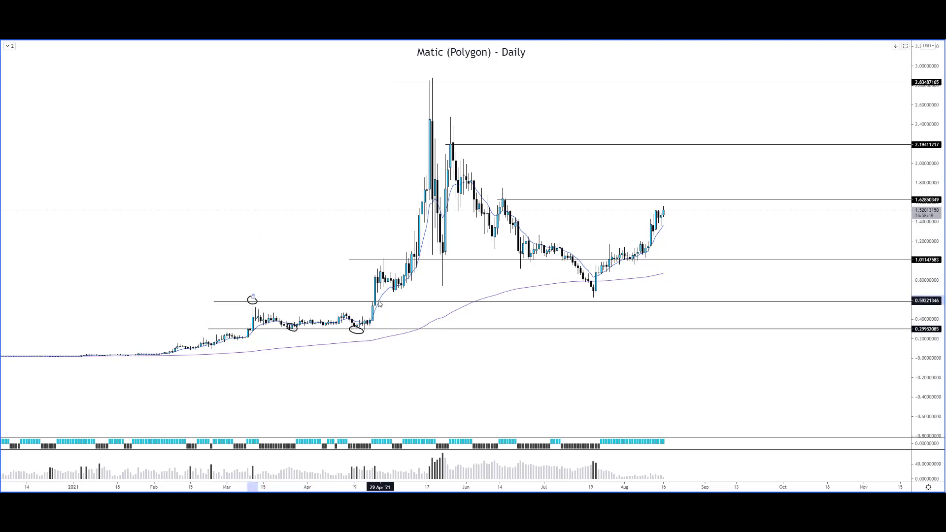
{"action": "left_click_drag", "start_coordinate": [372, 299], "coordinate": [373, 298]}
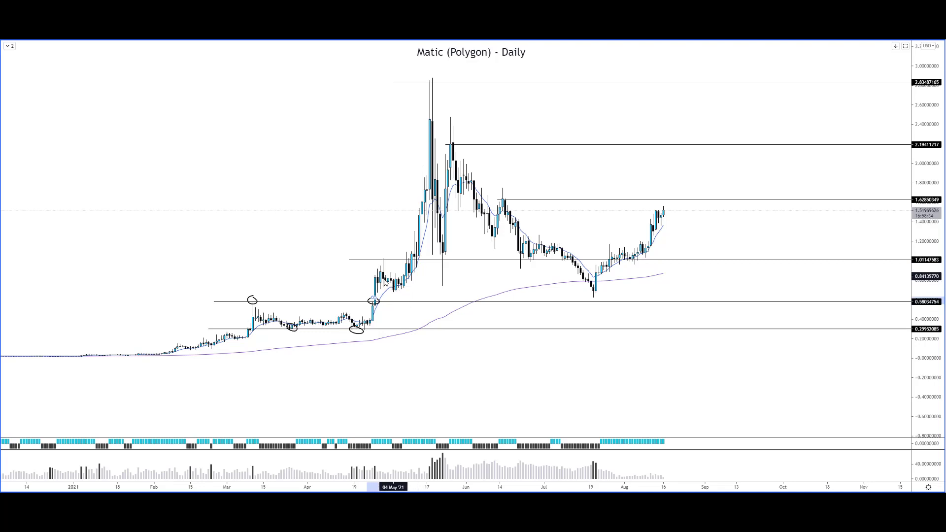
Step: Brush an underline below the early-May lows and a curve below the mid-May rise, and circle two touches of the 1.01 ray
{"action": "mouse_move", "coordinate": [382, 291]}
{"action": "left_mouse_down"}
{"action": "mouse_move", "coordinate": [406, 290]}
{"action": "mouse_move", "coordinate": [422, 271]}
{"action": "left_mouse_up"}
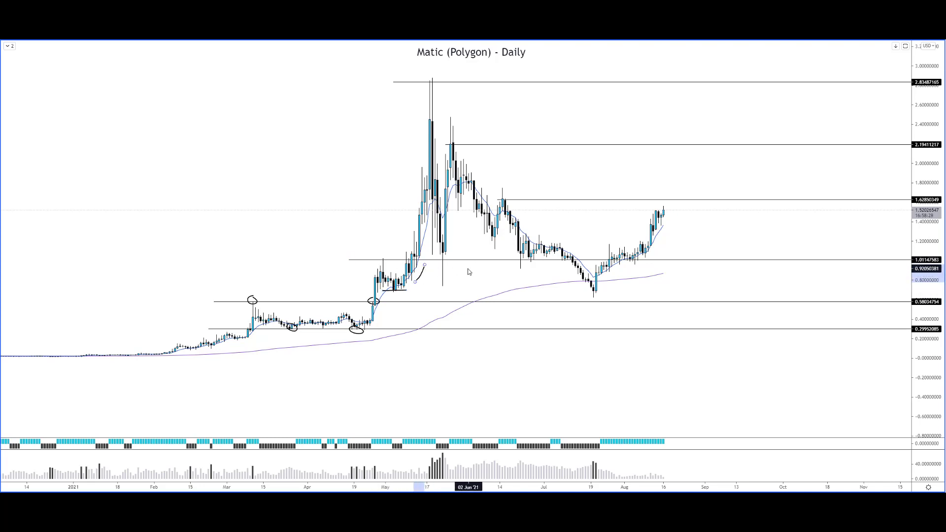
{"action": "mouse_move", "coordinate": [531, 259]}
{"action": "left_mouse_down"}
{"action": "mouse_move", "coordinate": [521, 257]}
{"action": "mouse_move", "coordinate": [531, 258]}
{"action": "left_mouse_up"}
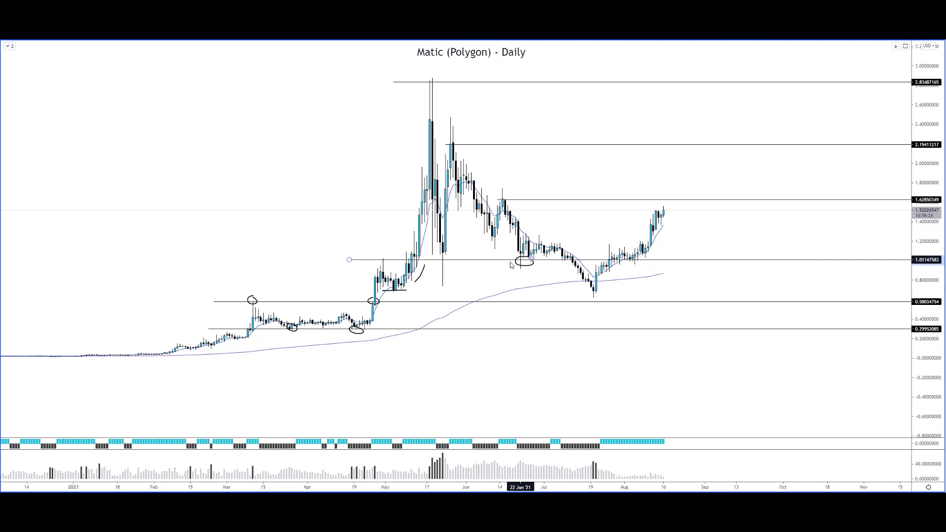
{"action": "left_click_drag", "start_coordinate": [383, 257], "coordinate": [381, 256]}
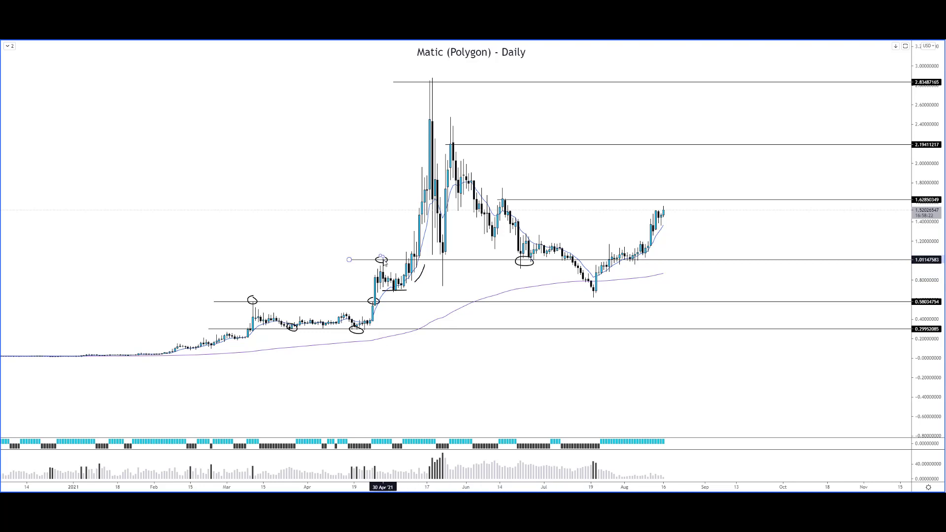
{"action": "left_click", "coordinate": [384, 262]}
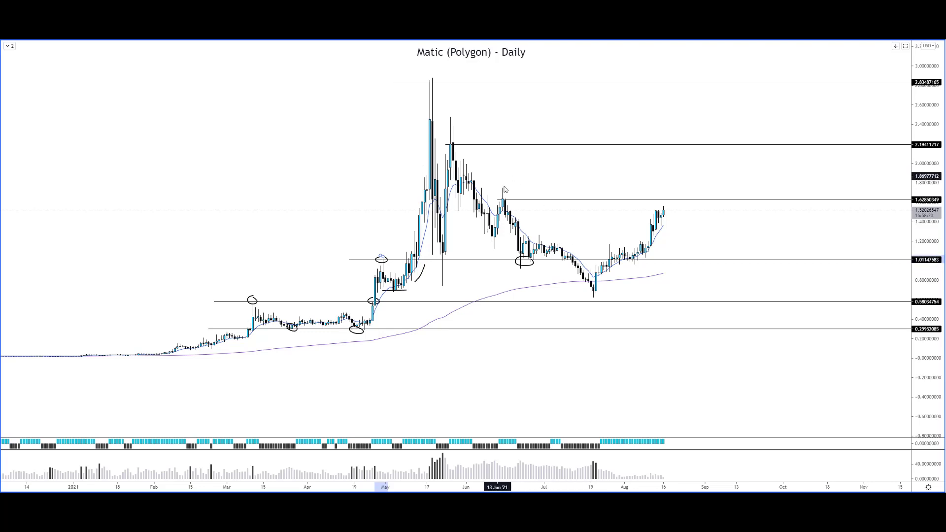
Step: Circle the price peaks touching the 1.63, 2.19 and 2.83 rays with freehand brush strokes
{"action": "left_click_drag", "start_coordinate": [508, 195], "coordinate": [508, 197]}
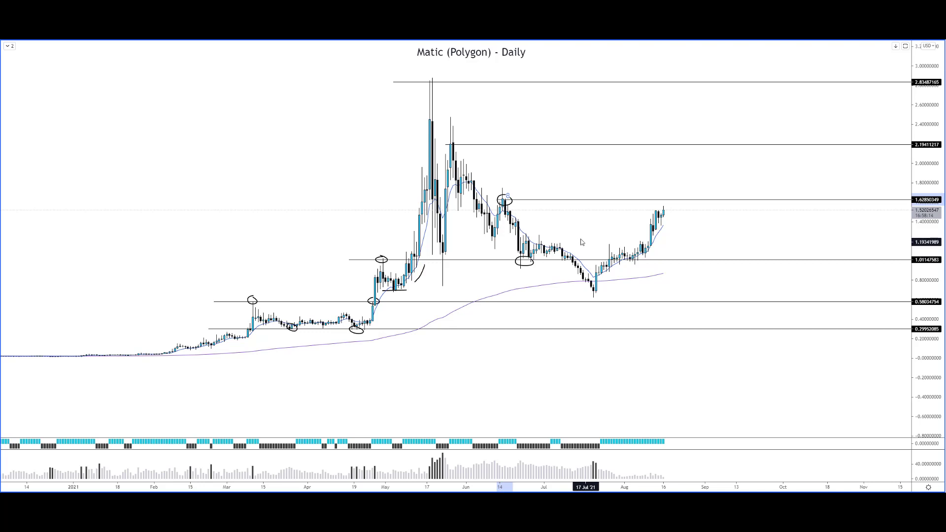
{"action": "mouse_move", "coordinate": [453, 139]}
{"action": "left_mouse_down"}
{"action": "mouse_move", "coordinate": [460, 144]}
{"action": "mouse_move", "coordinate": [452, 139]}
{"action": "left_mouse_up"}
{"action": "left_click_drag", "start_coordinate": [428, 75], "coordinate": [439, 84]}
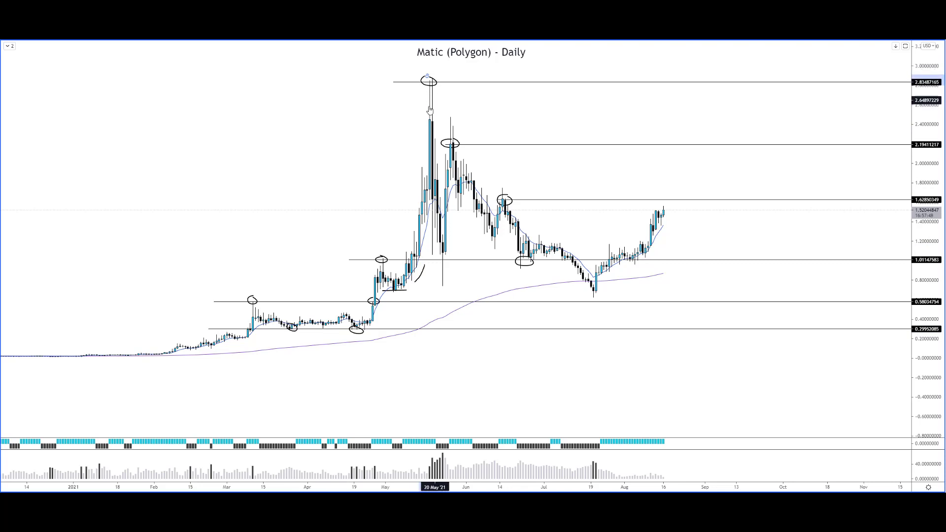
Step: Brush arches over the three successively lower peaks and add a short stroke beside the latest candle
{"action": "mouse_move", "coordinate": [417, 97]}
{"action": "left_mouse_down"}
{"action": "mouse_move", "coordinate": [433, 68]}
{"action": "mouse_move", "coordinate": [464, 129]}
{"action": "left_mouse_up"}
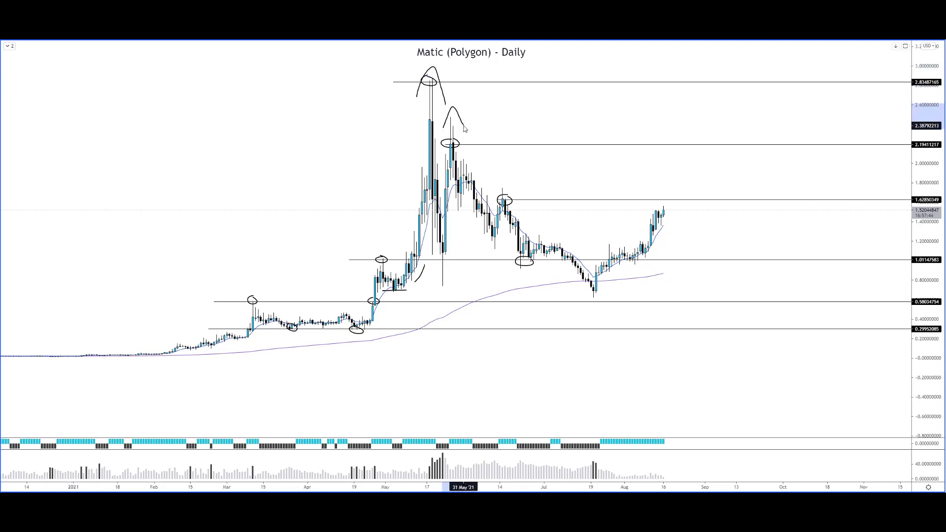
{"action": "left_click_drag", "start_coordinate": [495, 191], "coordinate": [515, 191]}
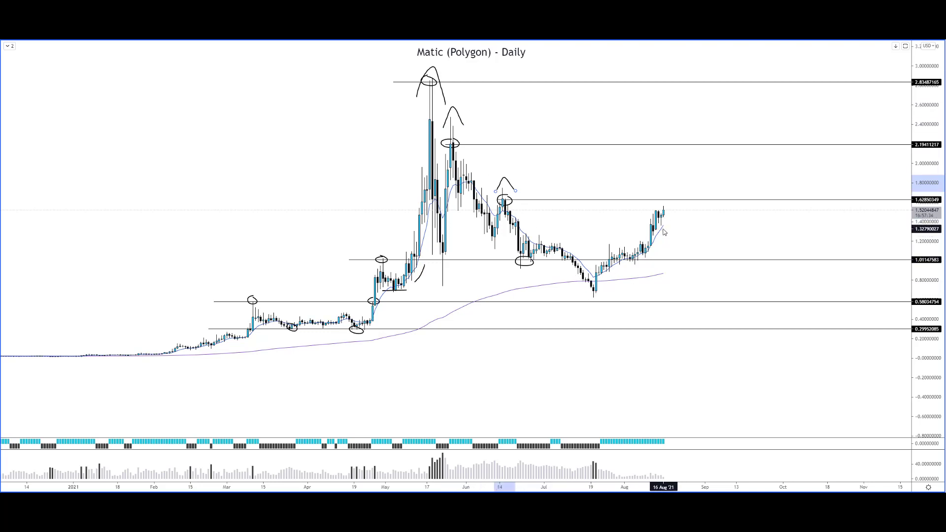
{"action": "left_click_drag", "start_coordinate": [669, 214], "coordinate": [676, 202]}
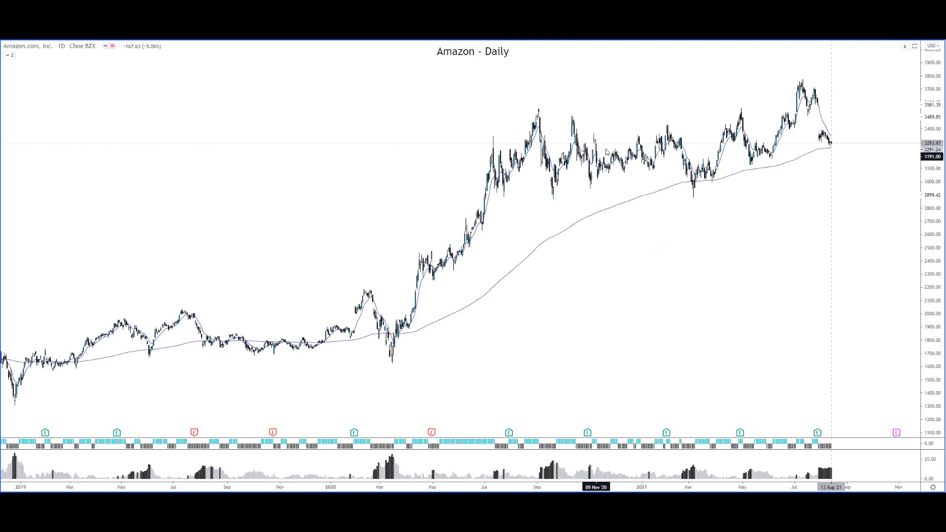
Step: Add horizontal rays to the Amazon chart at about 2919.92, 3529.11 and 3733.15 along the range lows, range highs and July 2021 peak
{"action": "left_click", "coordinate": [1, 63]}
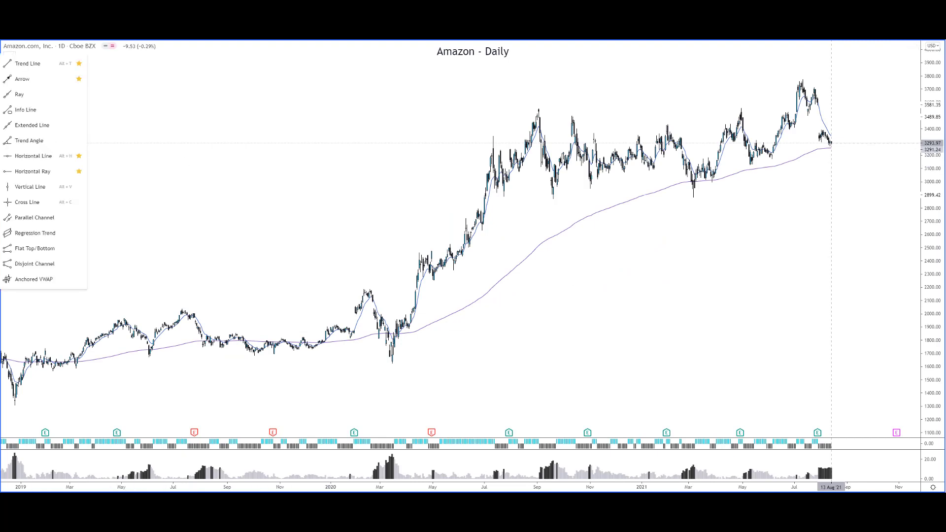
{"action": "left_click", "coordinate": [19, 171]}
{"action": "left_click", "coordinate": [449, 192]}
{"action": "left_click", "coordinate": [453, 113]}
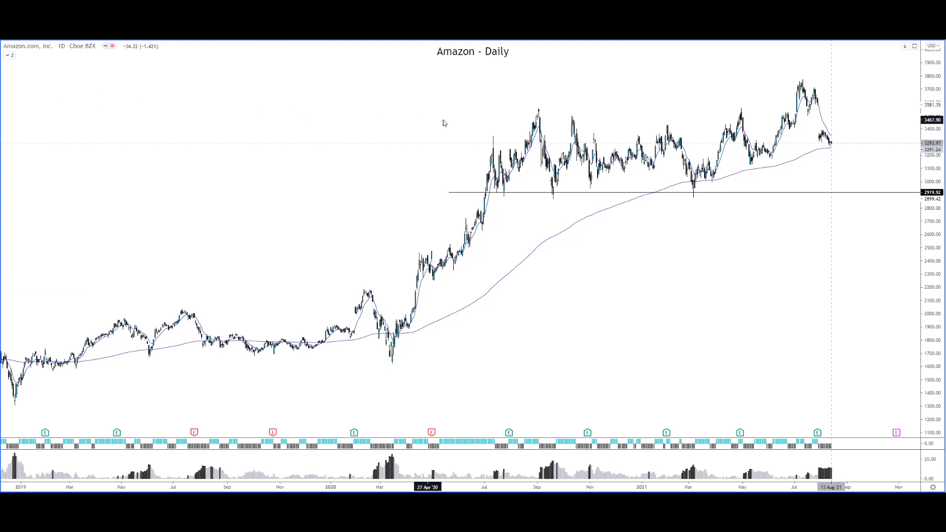
{"action": "left_click", "coordinate": [448, 112]}
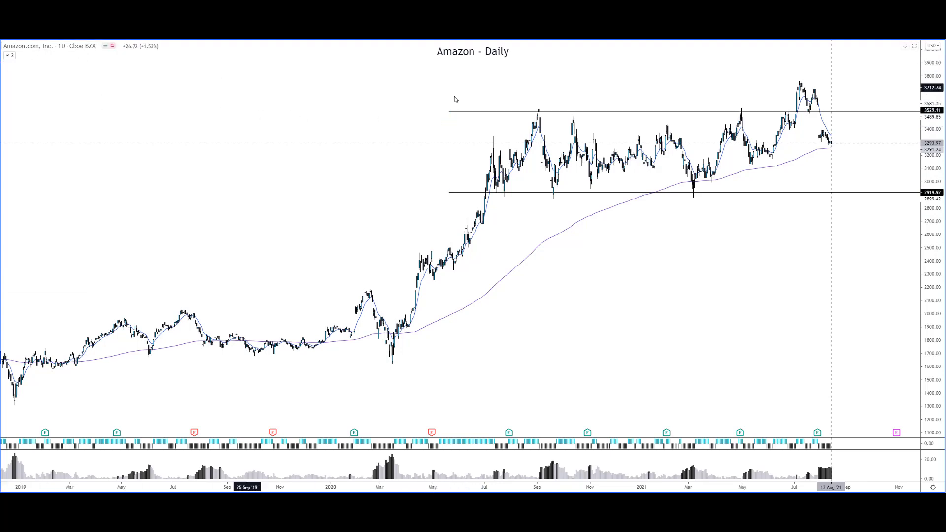
{"action": "left_click", "coordinate": [706, 85]}
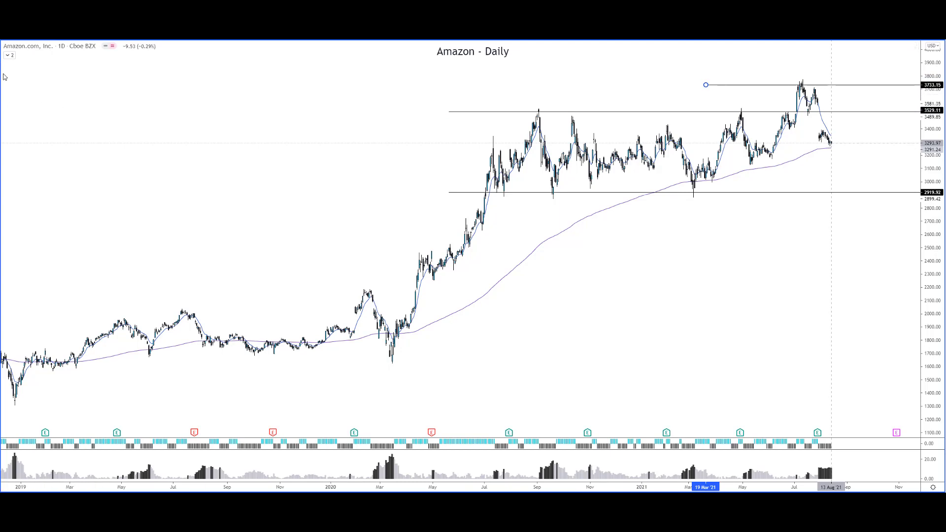
Step: Add horizontal rays at about 2162.08, 1672.40 and 2022.17 along the 2019 and early-2020 highs and lows
{"action": "left_click", "coordinate": [164, 292]}
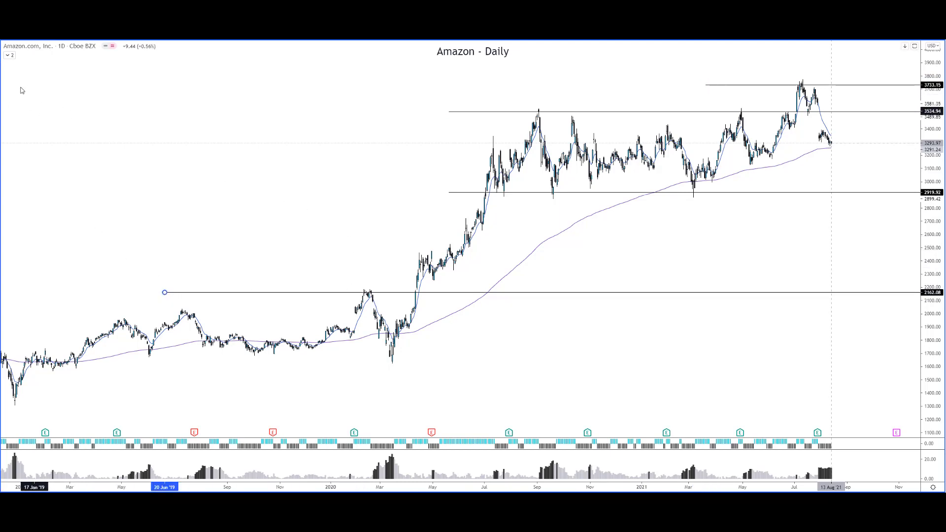
{"action": "left_click", "coordinate": [1, 64]}
{"action": "left_click", "coordinate": [103, 356]}
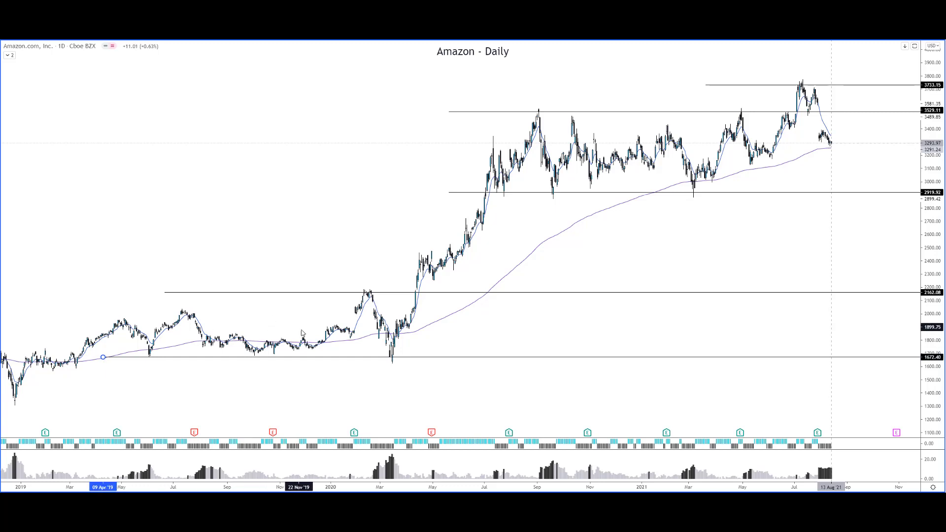
{"action": "left_click", "coordinate": [80, 311]}
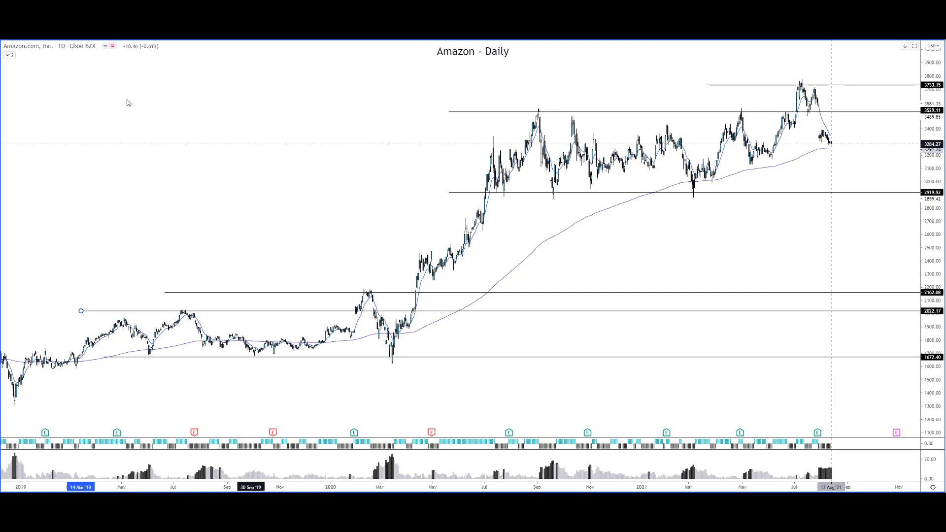
Step: Lower the highest horizontal ray to about 3704, starting at 23 Mar '21
{"action": "left_click", "coordinate": [12, 73]}
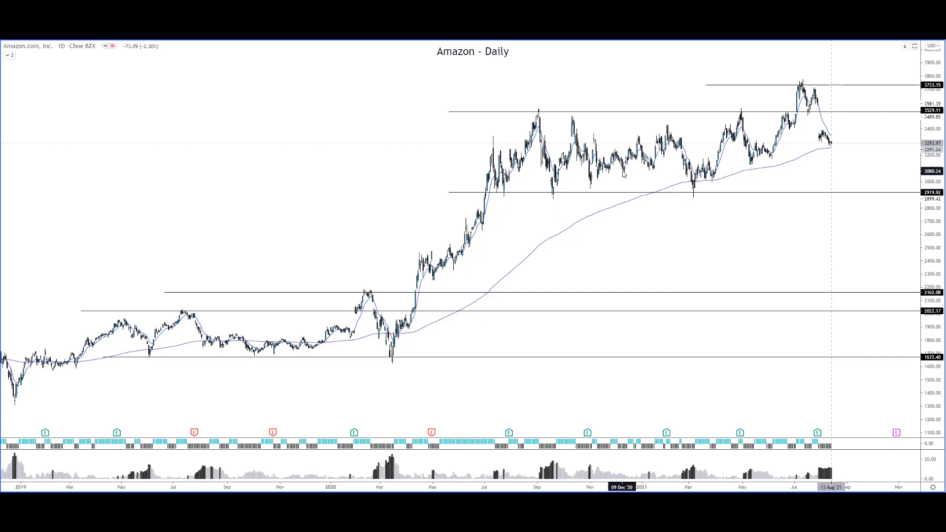
{"action": "left_click", "coordinate": [707, 86]}
{"action": "left_click", "coordinate": [708, 92]}
{"action": "key", "text": "Delete"}
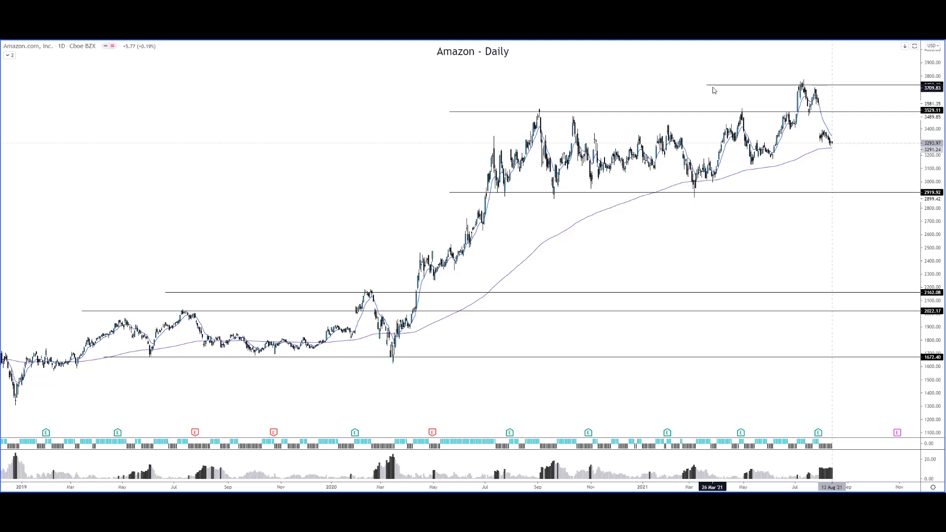
{"action": "left_click_drag", "start_coordinate": [708, 87], "coordinate": [709, 89]}
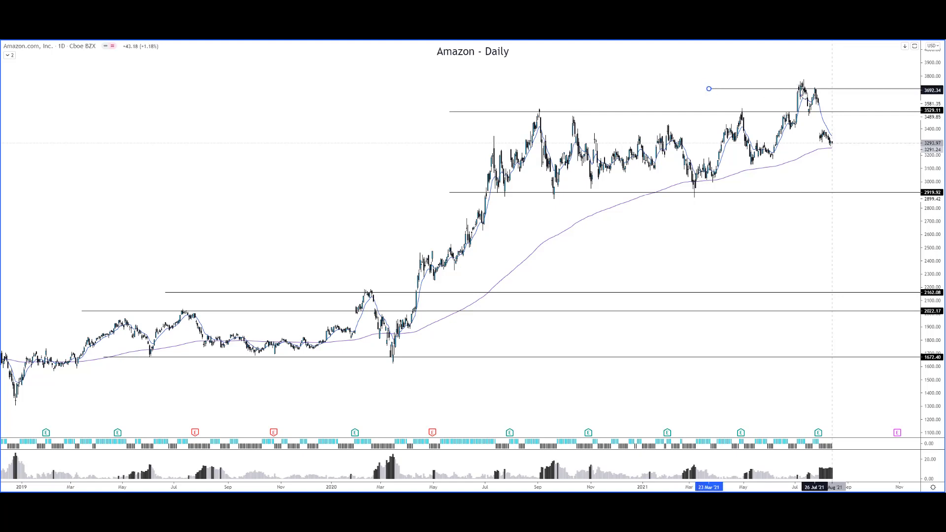
Step: Lower the ray along the 2020 highs to about 3499.96 and raise the ray along the range lows to about 2949.07
{"action": "left_click_drag", "start_coordinate": [449, 112], "coordinate": [454, 116]}
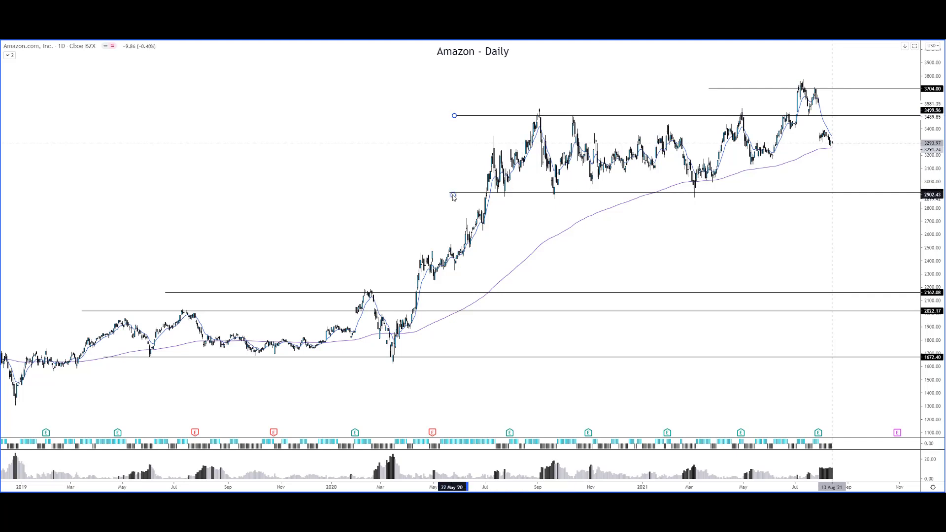
{"action": "left_click_drag", "start_coordinate": [454, 195], "coordinate": [469, 189]}
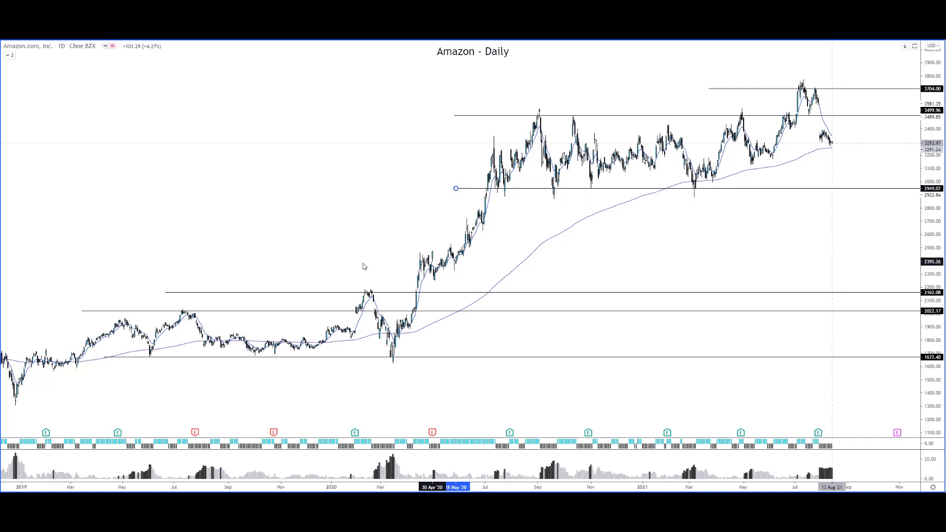
Step: Raise the ray along the early-2020 high to about 2173.74, starting at 24 Sep '19, and draw an arc over the February 2020 peak
{"action": "left_click_drag", "start_coordinate": [162, 294], "coordinate": [246, 292]}
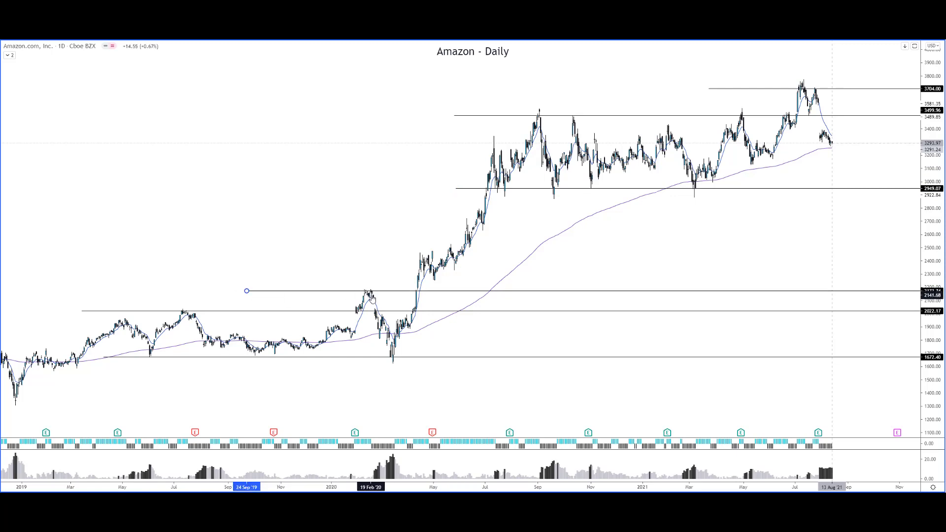
{"action": "left_click", "coordinate": [1, 96]}
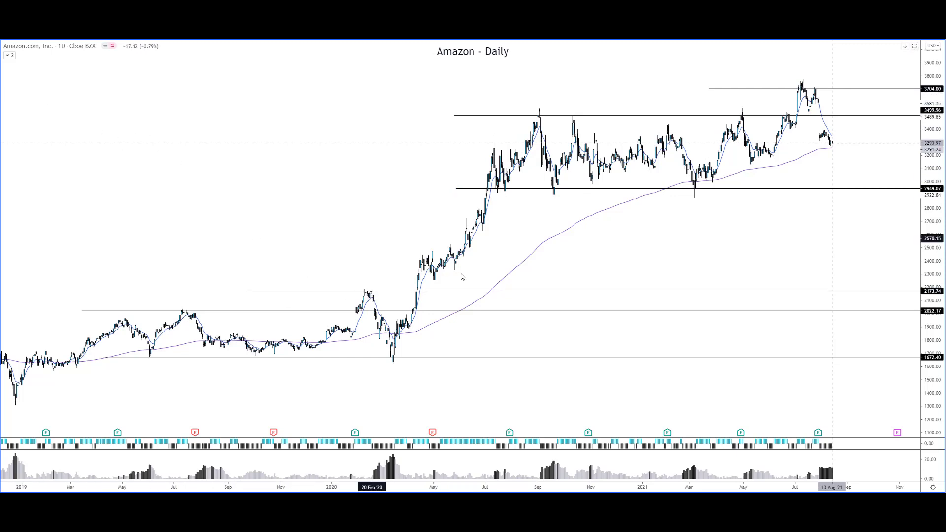
{"action": "left_click", "coordinate": [358, 295]}
{"action": "left_click", "coordinate": [377, 294]}
{"action": "left_click", "coordinate": [367, 285]}
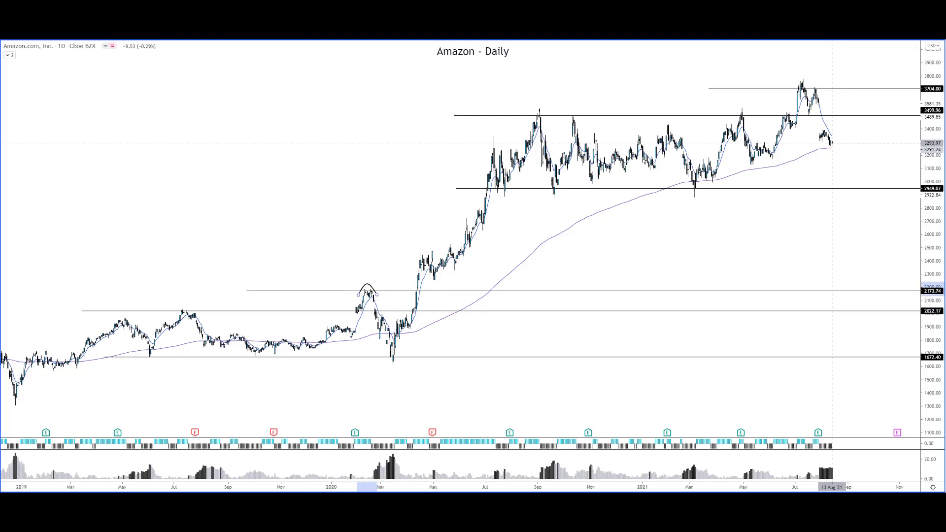
Step: Lower the ray along the 2019 highs to about 1958.05 and raise the lowest ray to about 1695.71
{"action": "left_click", "coordinate": [82, 311]}
{"action": "left_click_drag", "start_coordinate": [82, 312], "coordinate": [83, 323]}
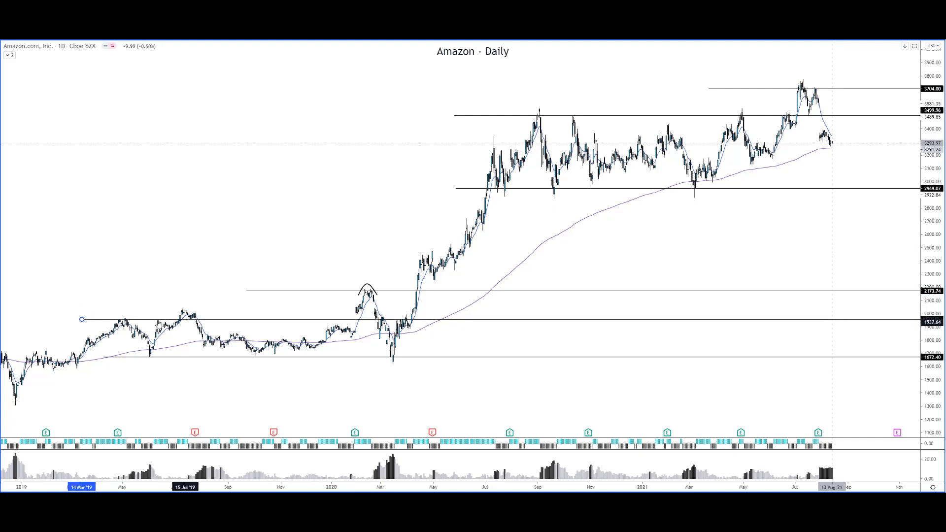
{"action": "left_click_drag", "start_coordinate": [96, 360], "coordinate": [34, 354]}
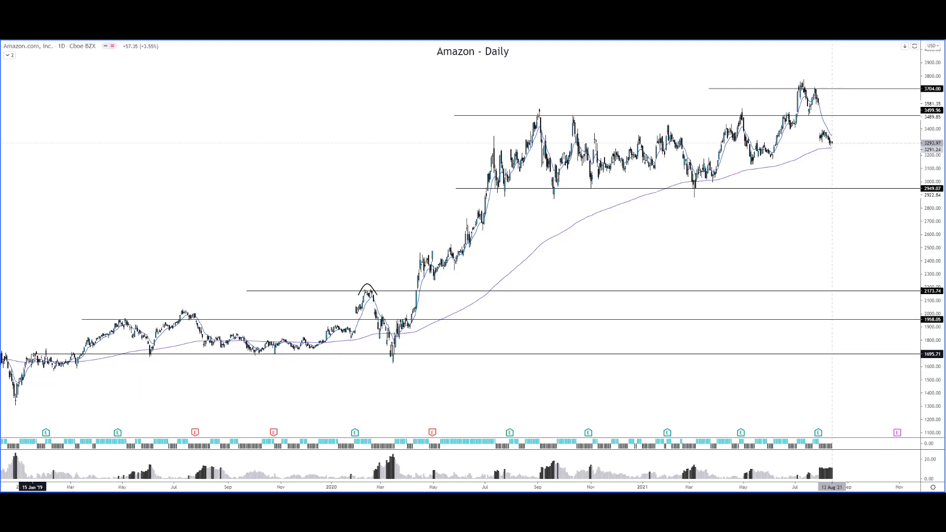
Step: Circle with the brush the 2019 and early-2020 price touches along the rays at 1695.71 and 1958.05
{"action": "left_click", "coordinate": [58, 303]}
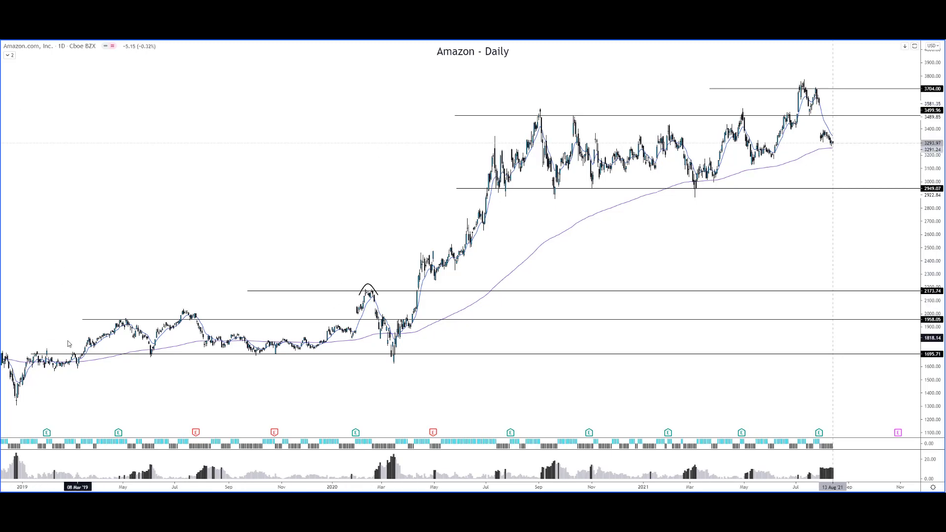
{"action": "left_click_drag", "start_coordinate": [38, 347], "coordinate": [72, 349]}
{"action": "left_click_drag", "start_coordinate": [153, 349], "coordinate": [162, 348]}
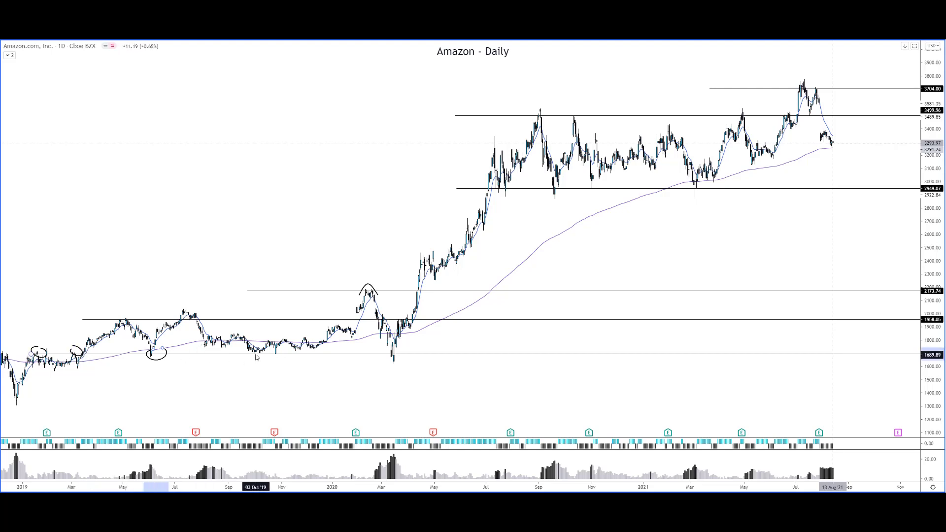
{"action": "left_click_drag", "start_coordinate": [251, 354], "coordinate": [282, 352]}
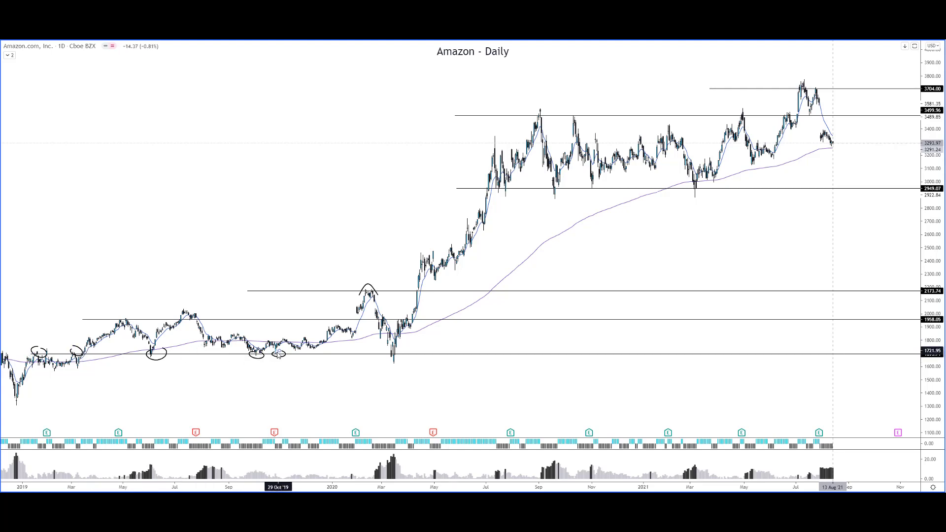
{"action": "left_click_drag", "start_coordinate": [392, 354], "coordinate": [393, 353]}
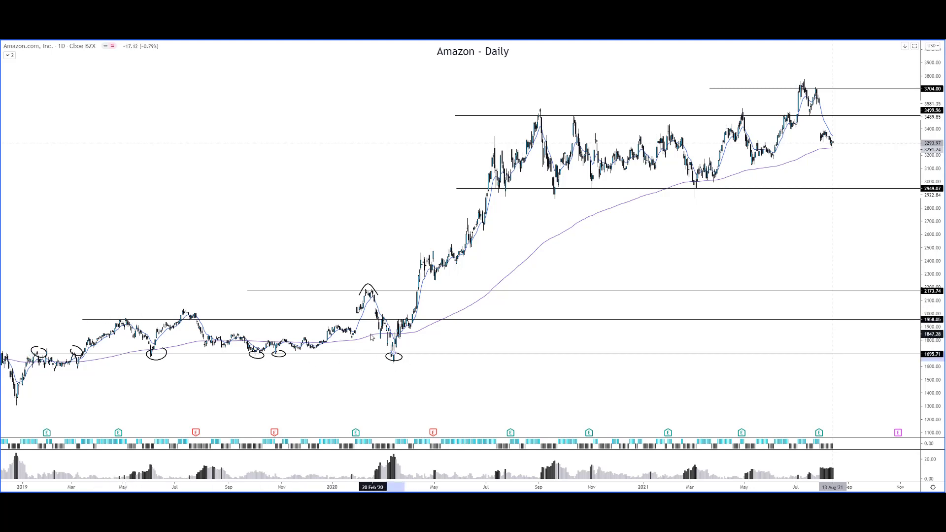
{"action": "mouse_move", "coordinate": [118, 318]}
{"action": "left_mouse_down"}
{"action": "mouse_move", "coordinate": [184, 316]}
{"action": "mouse_move", "coordinate": [174, 316]}
{"action": "left_mouse_up"}
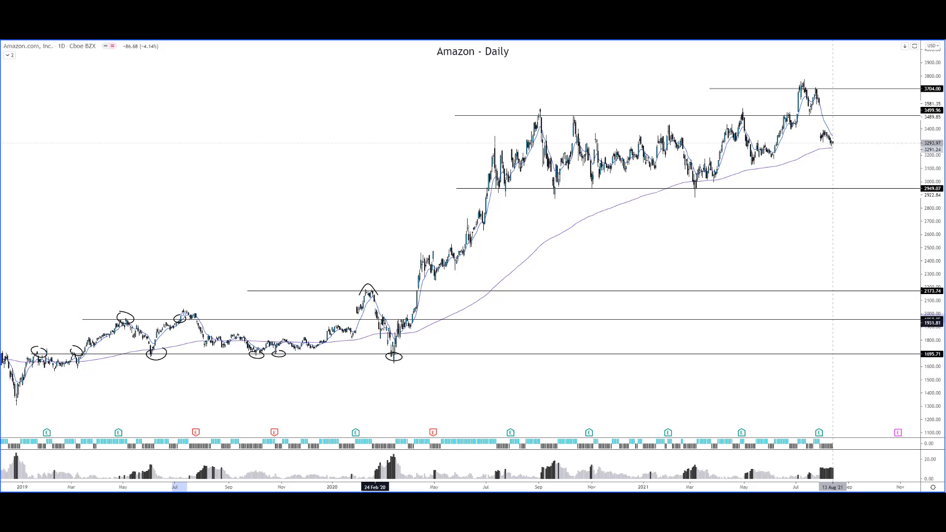
{"action": "left_click_drag", "start_coordinate": [383, 315], "coordinate": [405, 312]}
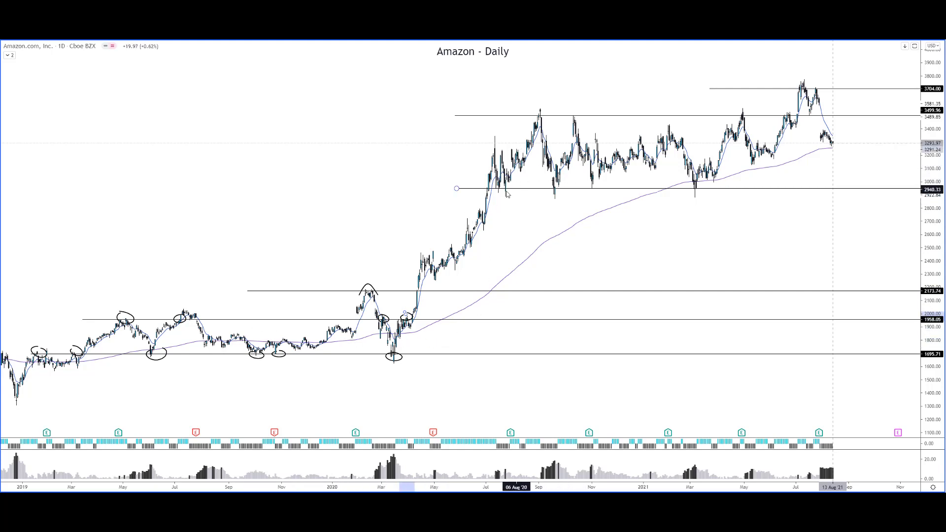
Step: Circle with the brush the 2020 and 2021 price touches along the 2949.07 and 3499.96 rays and around the July 2021 peak at 3704
{"action": "left_click_drag", "start_coordinate": [497, 187], "coordinate": [602, 192]}
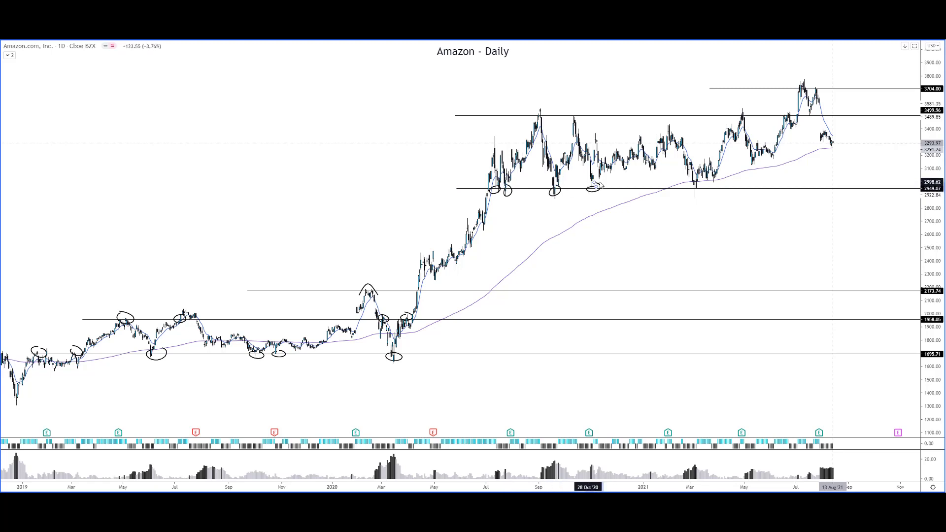
{"action": "left_click_drag", "start_coordinate": [687, 185], "coordinate": [703, 197]}
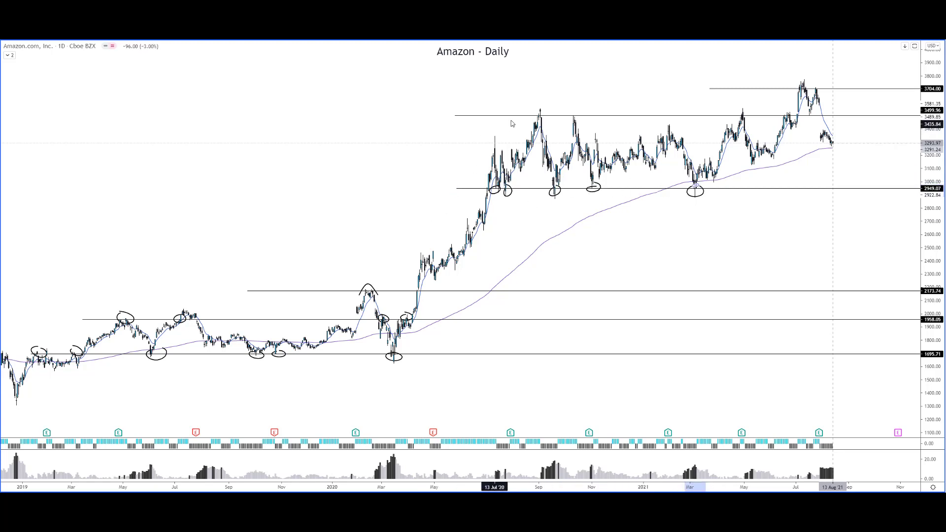
{"action": "mouse_move", "coordinate": [538, 111]}
{"action": "left_mouse_down"}
{"action": "mouse_move", "coordinate": [577, 112]}
{"action": "mouse_move", "coordinate": [571, 119]}
{"action": "left_mouse_up"}
{"action": "mouse_move", "coordinate": [732, 113]}
{"action": "left_mouse_down"}
{"action": "mouse_move", "coordinate": [746, 126]}
{"action": "mouse_move", "coordinate": [742, 115]}
{"action": "mouse_move", "coordinate": [791, 120]}
{"action": "mouse_move", "coordinate": [794, 112]}
{"action": "mouse_move", "coordinate": [784, 110]}
{"action": "mouse_move", "coordinate": [807, 112]}
{"action": "left_mouse_up"}
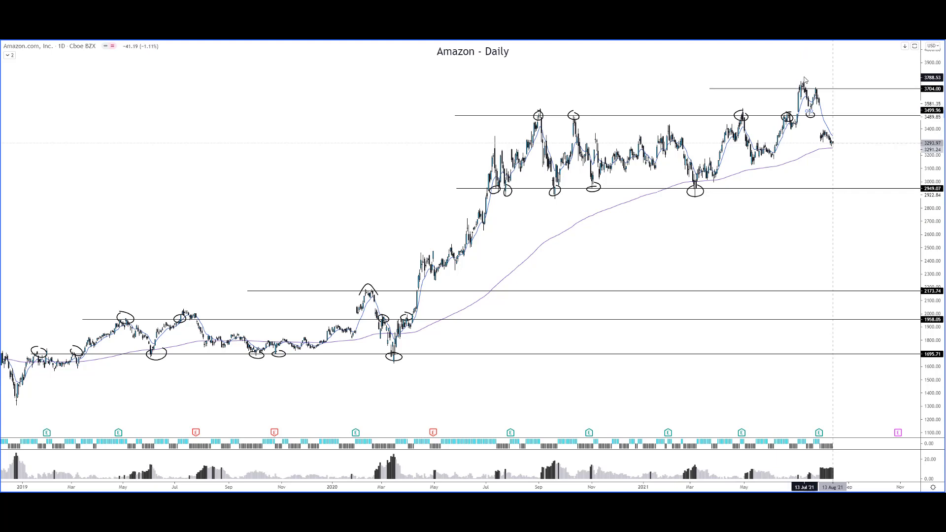
{"action": "left_click_drag", "start_coordinate": [807, 80], "coordinate": [817, 84]}
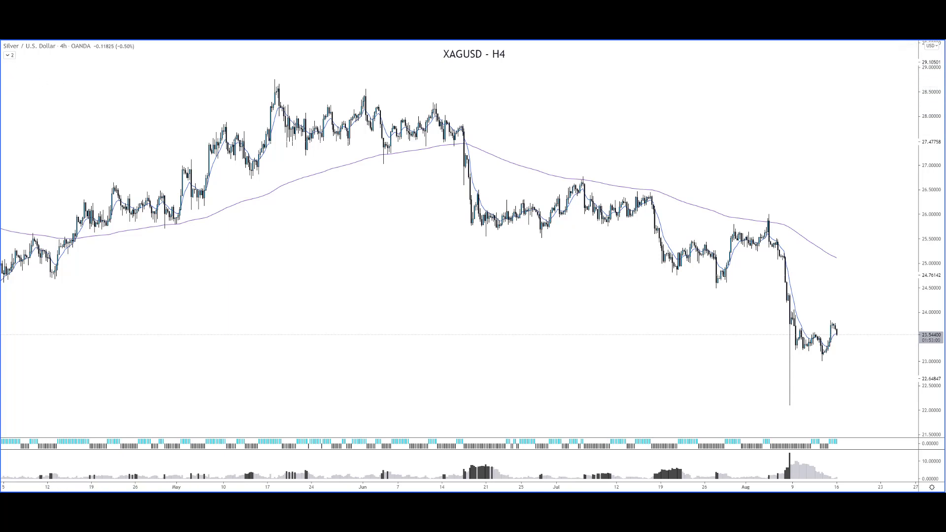
Step: Add horizontal rays to the XAGUSD four-hour chart at about 28.43, 27.14, 26.28 and 25.59 along the May and June highs and lows
{"action": "left_click", "coordinate": [1, 63]}
{"action": "left_click", "coordinate": [16, 171]}
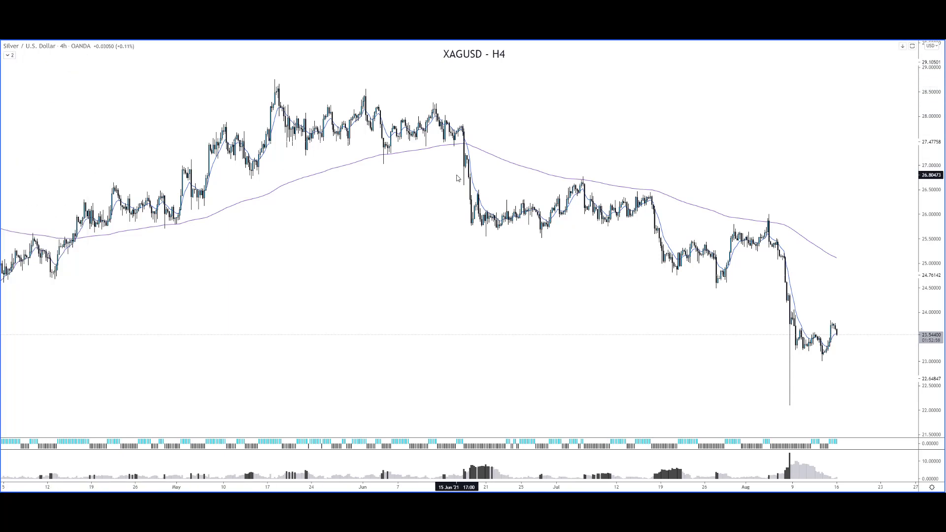
{"action": "left_click", "coordinate": [247, 95]}
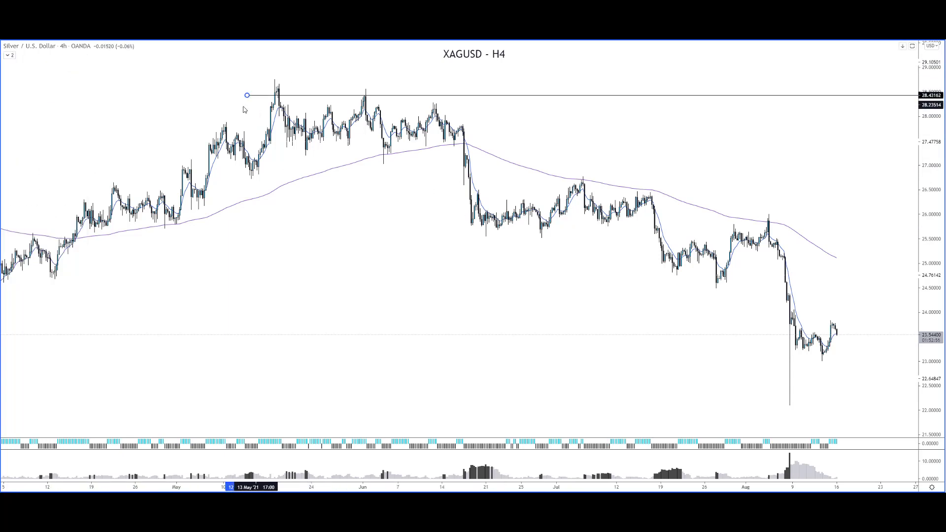
{"action": "left_click", "coordinate": [191, 158]}
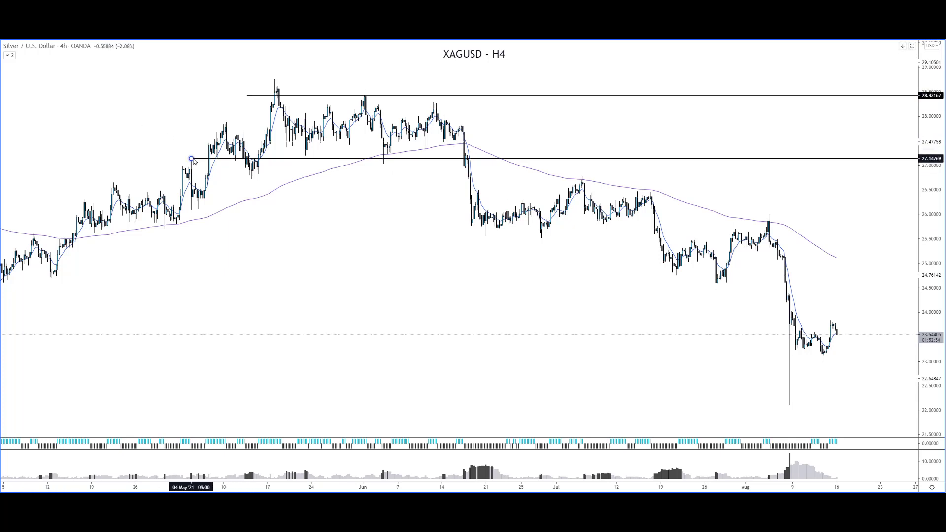
{"action": "left_click", "coordinate": [414, 201]}
{"action": "left_click", "coordinate": [390, 236]}
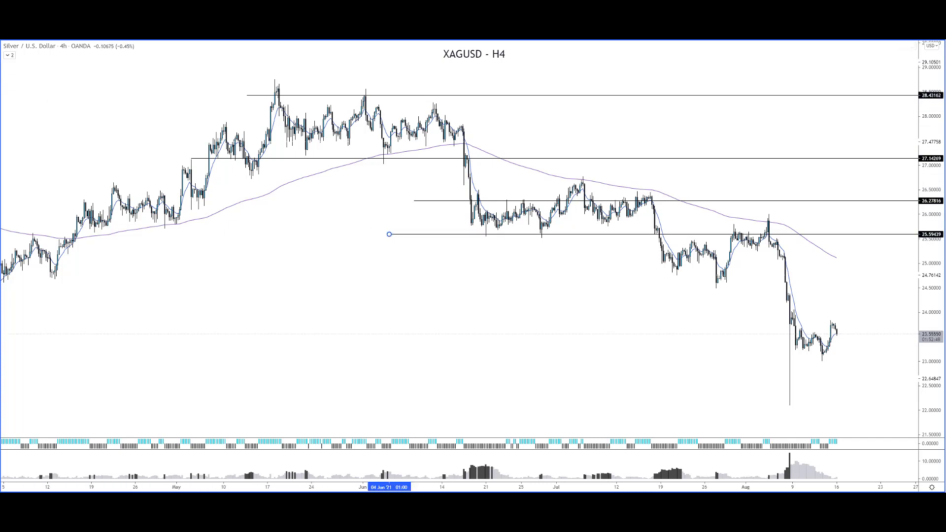
Step: Add horizontal rays at about 24.77 along the late-July lows and about 23.31 along the August lows
{"action": "left_click", "coordinate": [580, 289]}
{"action": "left_click_drag", "start_coordinate": [580, 289], "coordinate": [578, 275]}
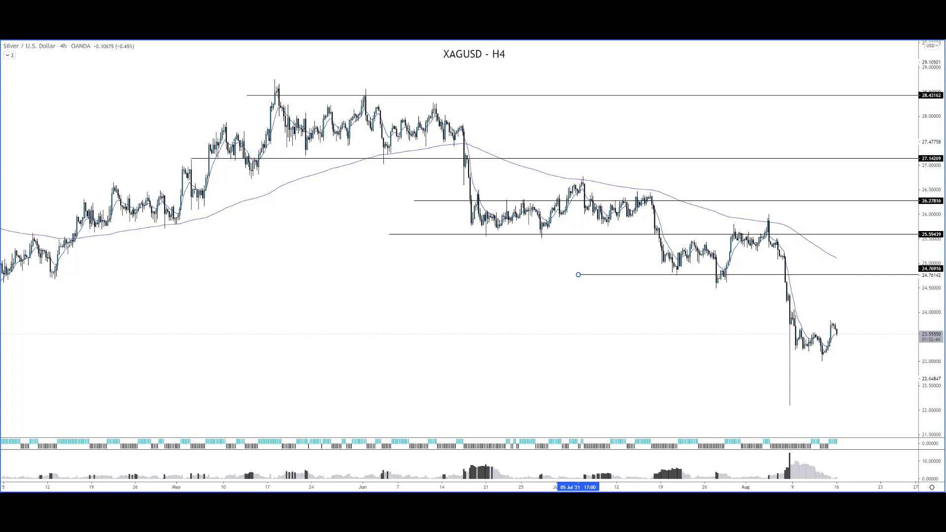
{"action": "left_click", "coordinate": [686, 360]}
{"action": "left_click_drag", "start_coordinate": [687, 361], "coordinate": [694, 347]}
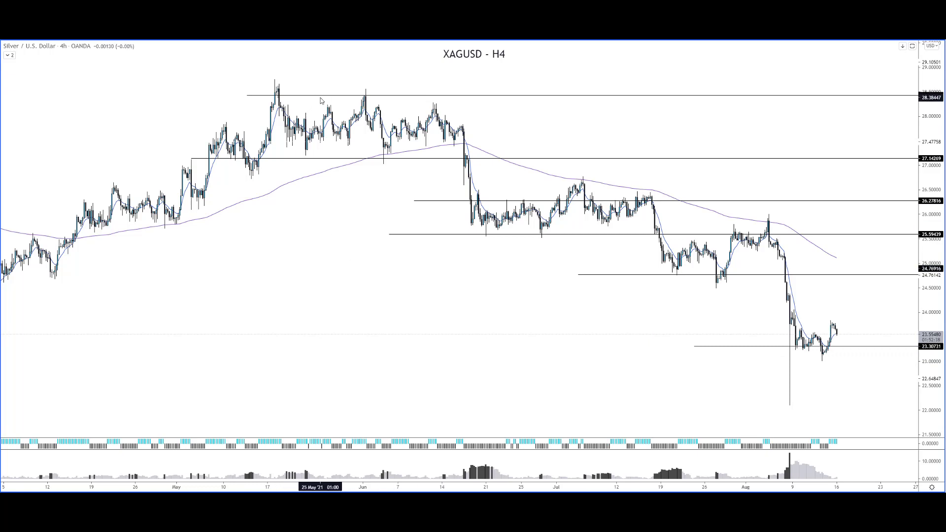
Step: Lower the highest ray to about 28.27, starting at 13 May '21, and circle its mid-May, early-June and mid-June touches
{"action": "mouse_move", "coordinate": [324, 99]}
{"action": "left_mouse_down"}
{"action": "mouse_move", "coordinate": [327, 90]}
{"action": "mouse_move", "coordinate": [325, 103]}
{"action": "left_mouse_up"}
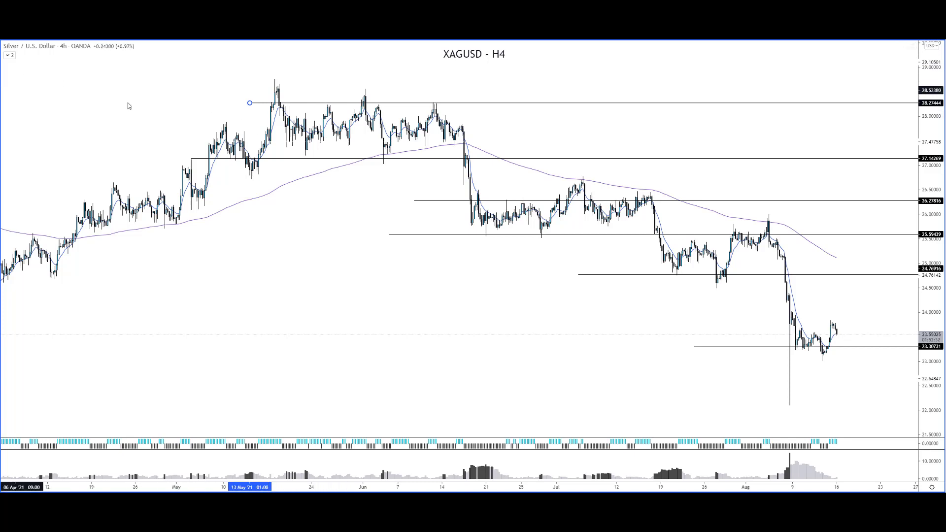
{"action": "mouse_move", "coordinate": [281, 98]}
{"action": "left_mouse_down"}
{"action": "mouse_move", "coordinate": [272, 103]}
{"action": "mouse_move", "coordinate": [284, 101]}
{"action": "left_mouse_up"}
{"action": "mouse_move", "coordinate": [367, 98]}
{"action": "left_mouse_down"}
{"action": "mouse_move", "coordinate": [354, 101]}
{"action": "mouse_move", "coordinate": [366, 97]}
{"action": "left_mouse_up"}
{"action": "mouse_move", "coordinate": [431, 97]}
{"action": "left_mouse_down"}
{"action": "mouse_move", "coordinate": [440, 104]}
{"action": "mouse_move", "coordinate": [433, 96]}
{"action": "left_mouse_up"}
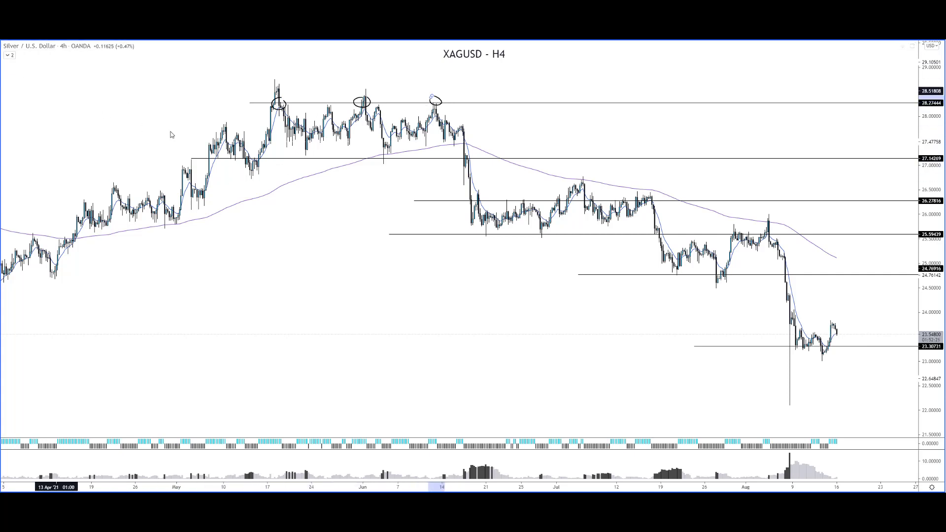
Step: Lower the second-highest ray to about 27.11 with an earlier start, and circle the May and June price touches along it
{"action": "mouse_move", "coordinate": [200, 161]}
{"action": "left_mouse_down"}
{"action": "mouse_move", "coordinate": [171, 161]}
{"action": "mouse_move", "coordinate": [256, 155]}
{"action": "left_mouse_up"}
{"action": "left_click", "coordinate": [59, 125]}
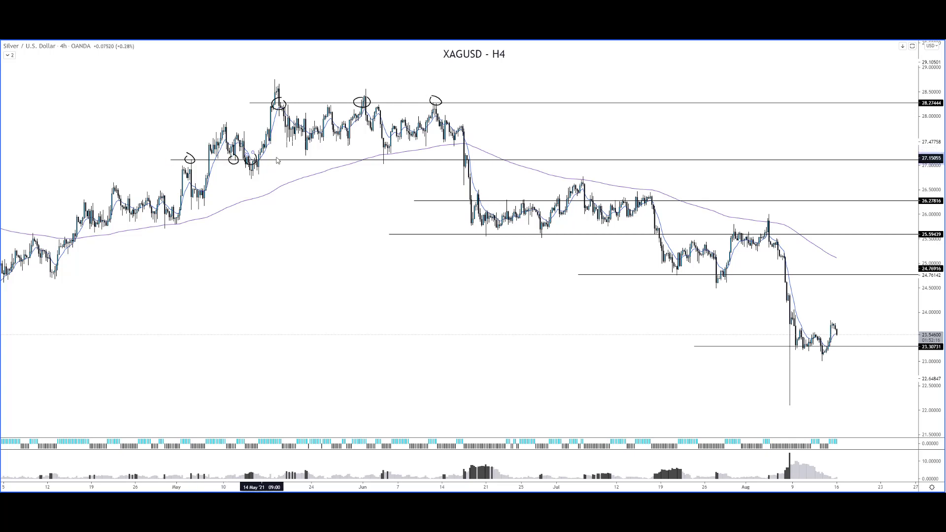
{"action": "left_click_drag", "start_coordinate": [383, 157], "coordinate": [384, 155]}
{"action": "left_click_drag", "start_coordinate": [462, 159], "coordinate": [469, 155]}
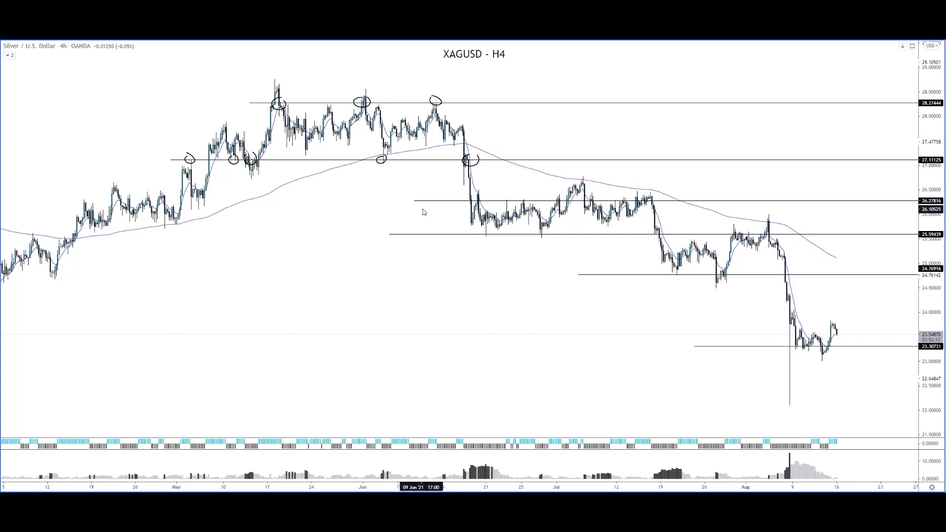
Step: Raise the third-highest ray to about 26.43, starting at 04 Jun '21, and circle the June and July price touches along it
{"action": "left_click_drag", "start_coordinate": [414, 201], "coordinate": [398, 201]}
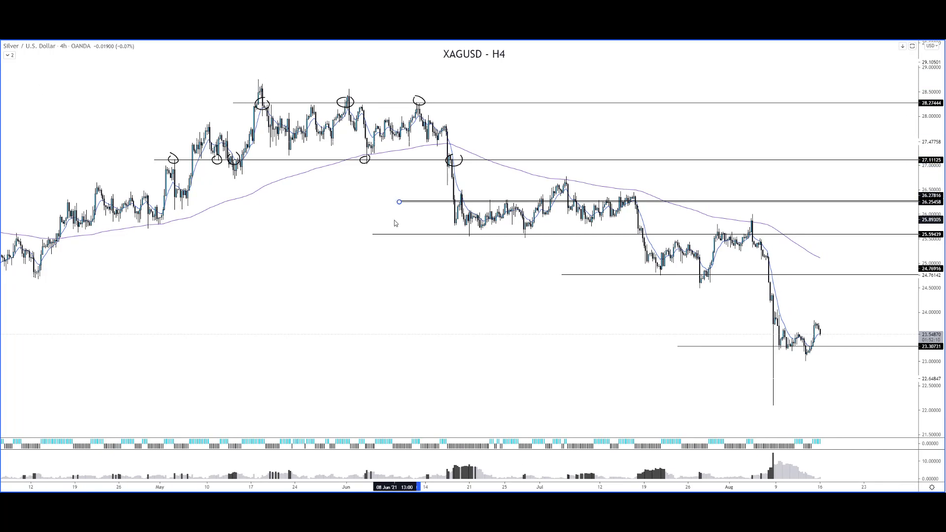
{"action": "left_click_drag", "start_coordinate": [413, 205], "coordinate": [390, 197]}
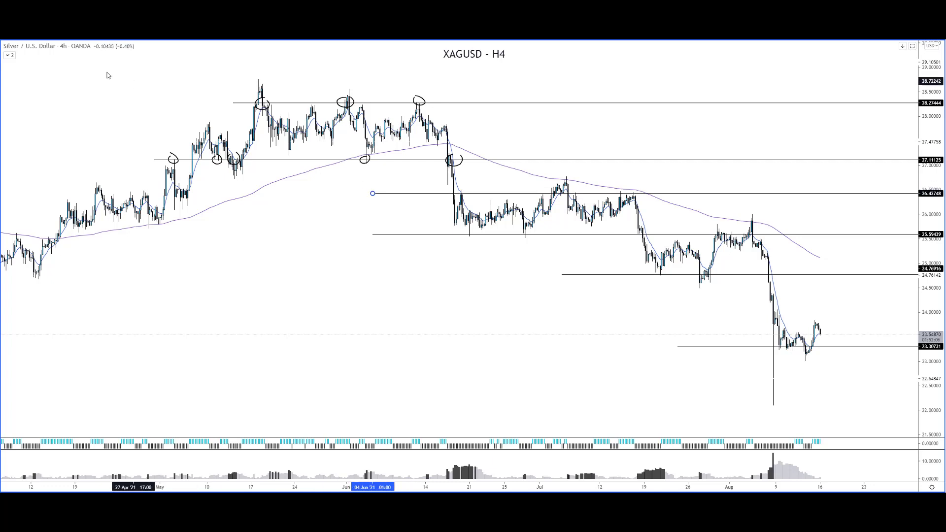
{"action": "left_click", "coordinate": [2, 98]}
{"action": "left_click_drag", "start_coordinate": [461, 189], "coordinate": [469, 186]}
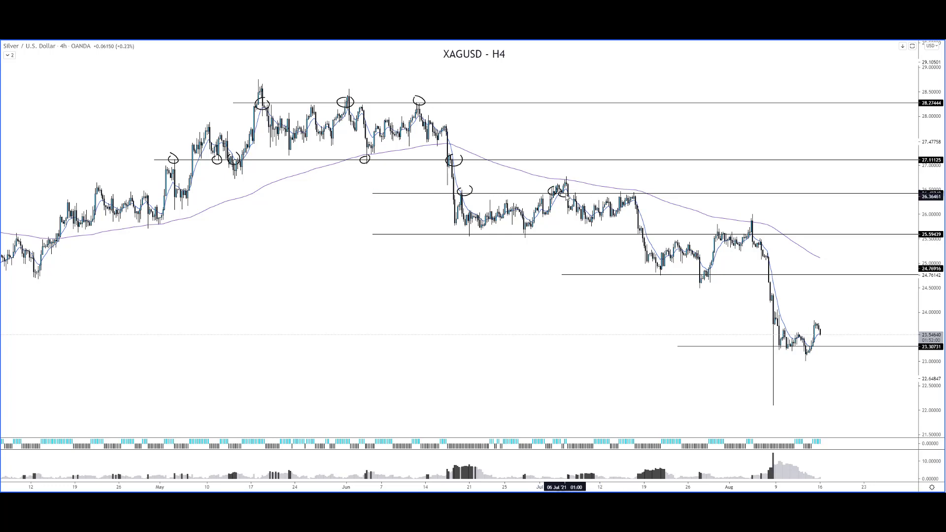
{"action": "left_click_drag", "start_coordinate": [590, 199], "coordinate": [583, 196]}
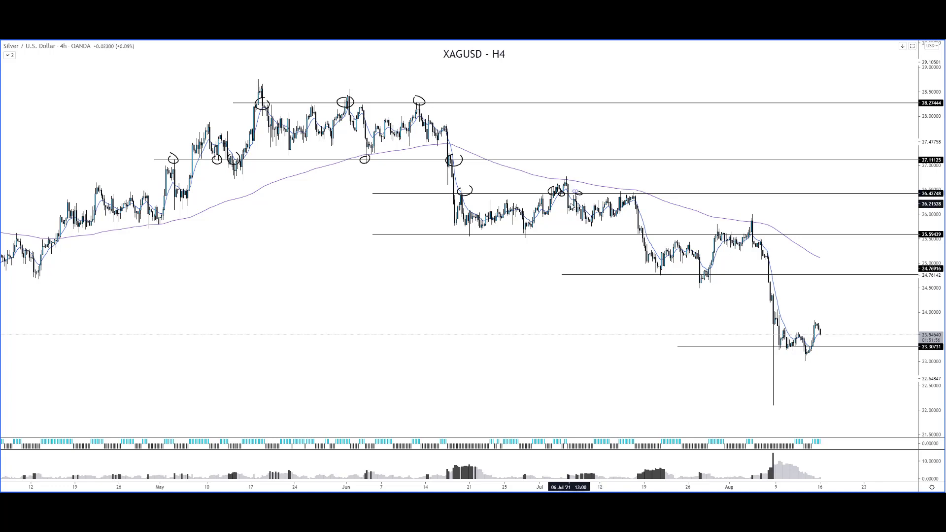
{"action": "left_click_drag", "start_coordinate": [622, 189], "coordinate": [634, 190]}
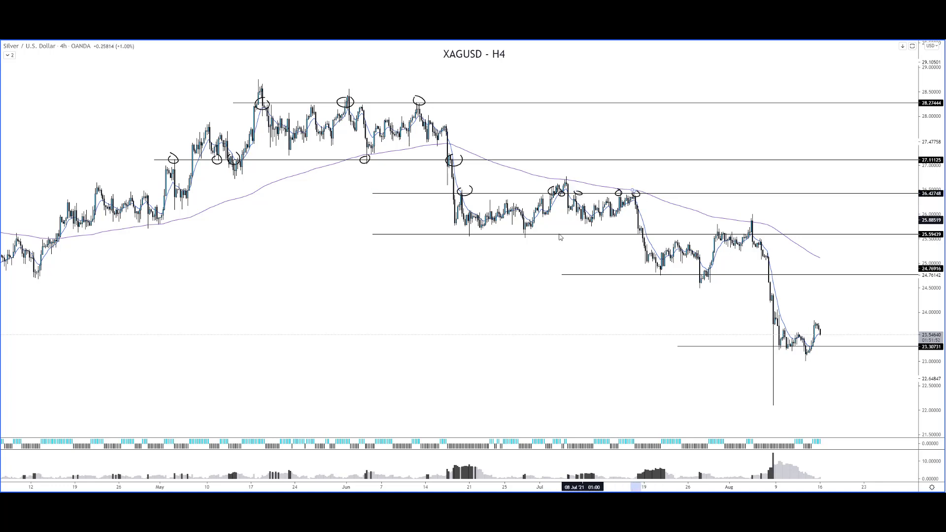
Step: Adjust the ray along the June lows to about 25.61 and circle the June to August price touches along it
{"action": "left_click_drag", "start_coordinate": [373, 235], "coordinate": [374, 237]}
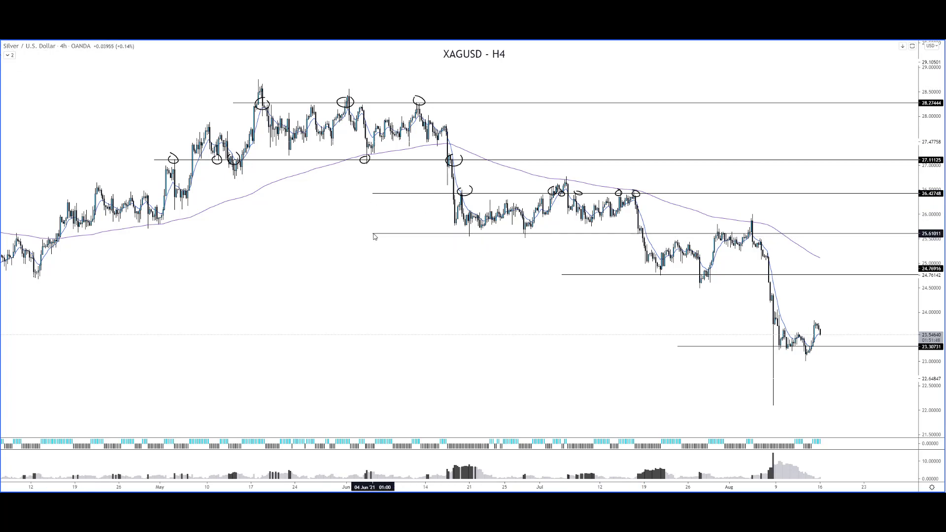
{"action": "right_click", "coordinate": [368, 230]}
{"action": "left_click", "coordinate": [1, 61]}
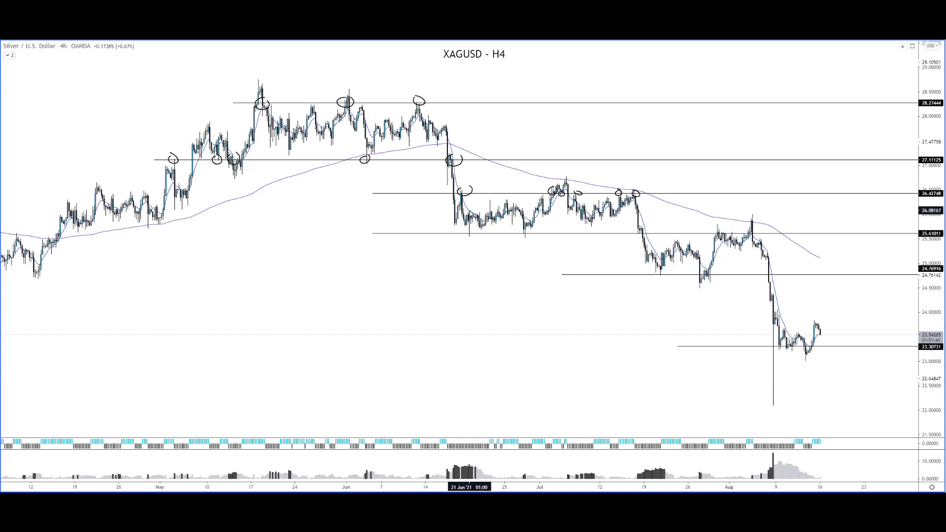
{"action": "mouse_move", "coordinate": [478, 235]}
{"action": "left_mouse_down"}
{"action": "mouse_move", "coordinate": [471, 230]}
{"action": "mouse_move", "coordinate": [528, 230]}
{"action": "left_mouse_up"}
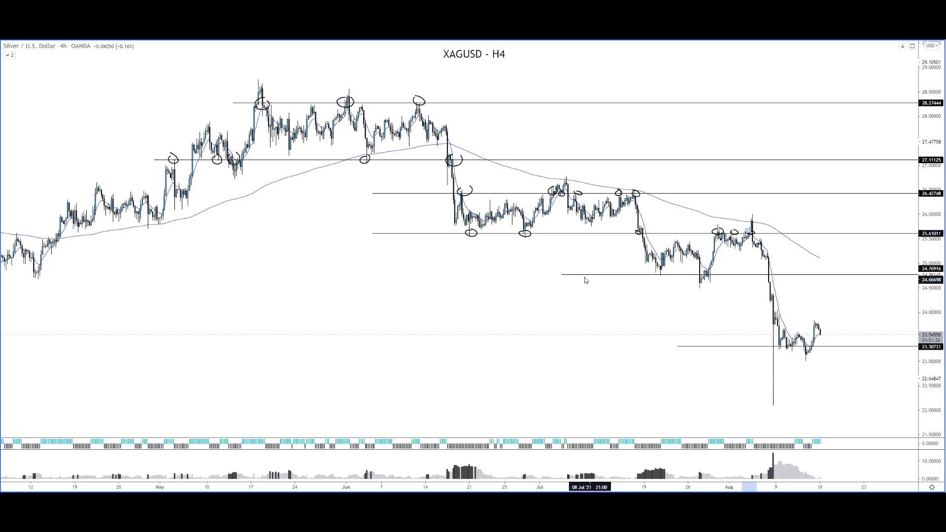
Step: Shift the second-lowest ray, which runs along the mid-July low, slightly up to about 24.78
{"action": "left_click_drag", "start_coordinate": [572, 277], "coordinate": [574, 276]}
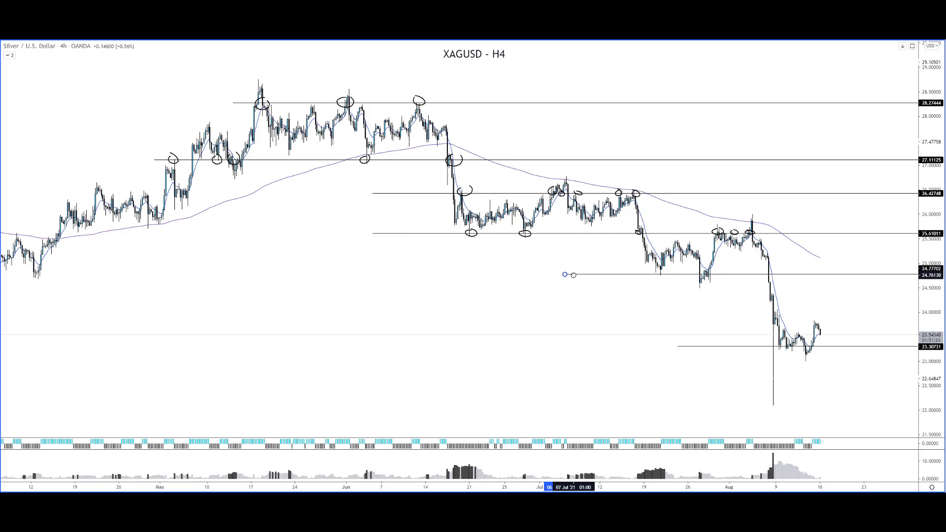
{"action": "left_click", "coordinate": [1, 83]}
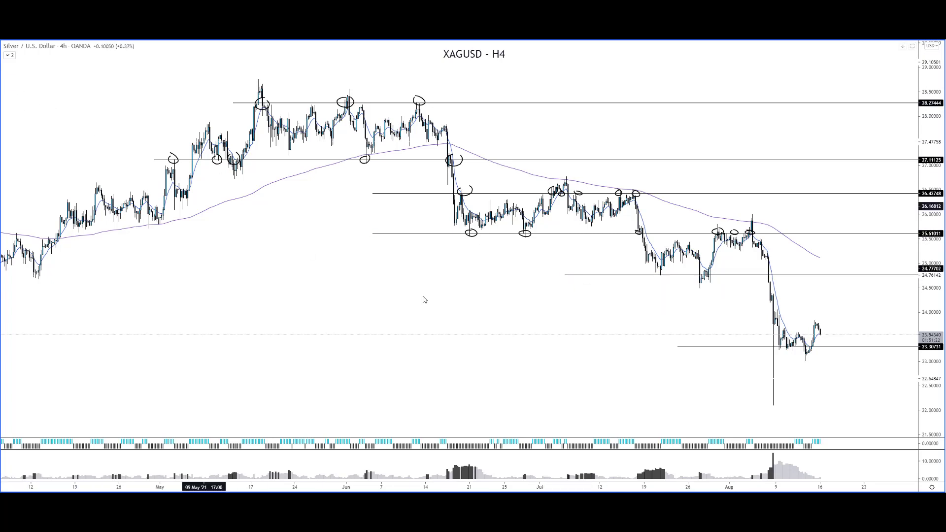
{"action": "left_click_drag", "start_coordinate": [662, 275], "coordinate": [668, 276]}
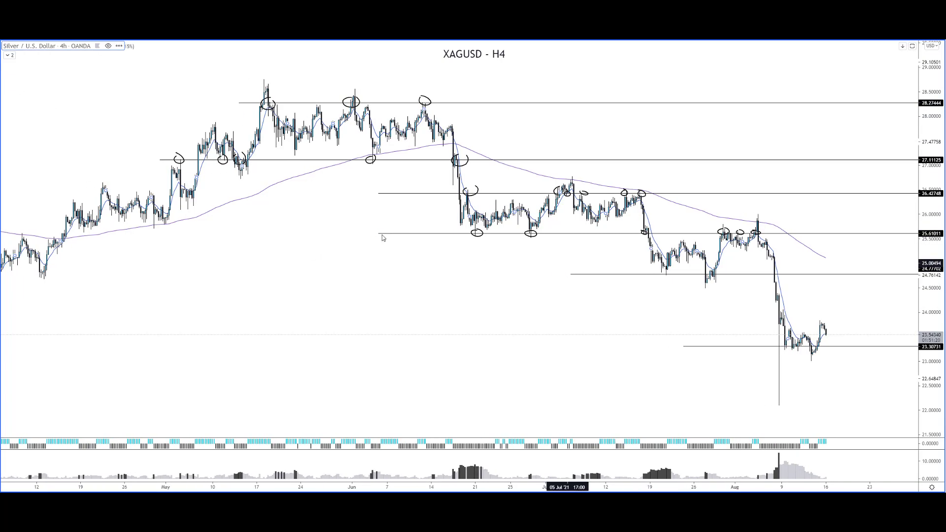
Step: Brush circles around the July and August price touches along the two lowest silver rays
{"action": "left_click", "coordinate": [1, 82]}
{"action": "mouse_move", "coordinate": [665, 269]}
{"action": "left_mouse_down"}
{"action": "mouse_move", "coordinate": [660, 278]}
{"action": "mouse_move", "coordinate": [714, 272]}
{"action": "left_mouse_up"}
{"action": "left_click_drag", "start_coordinate": [775, 271], "coordinate": [778, 272]}
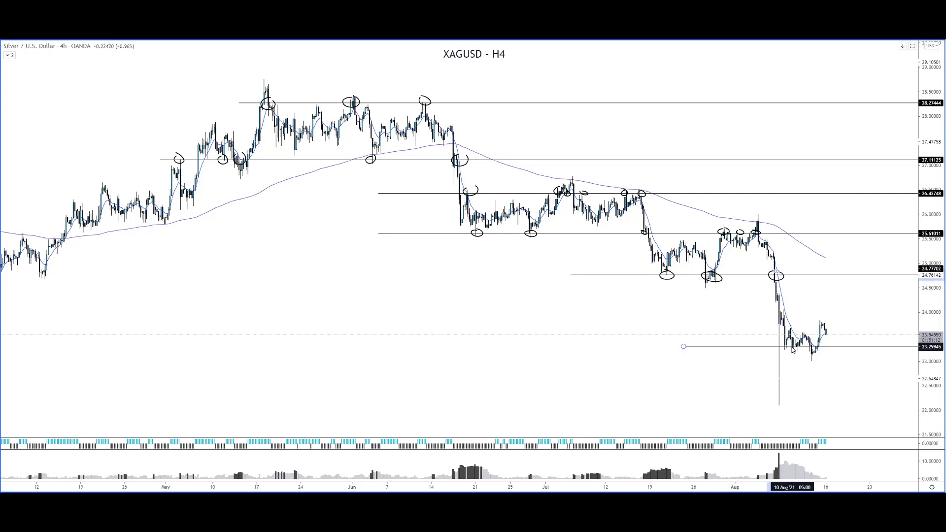
{"action": "left_click_drag", "start_coordinate": [785, 345], "coordinate": [796, 348]}
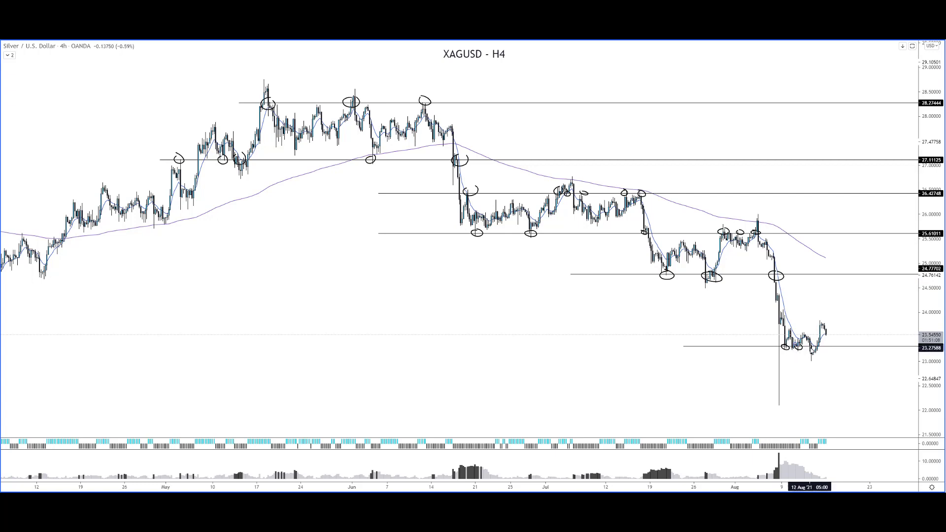
{"action": "left_click_drag", "start_coordinate": [813, 344], "coordinate": [817, 346]}
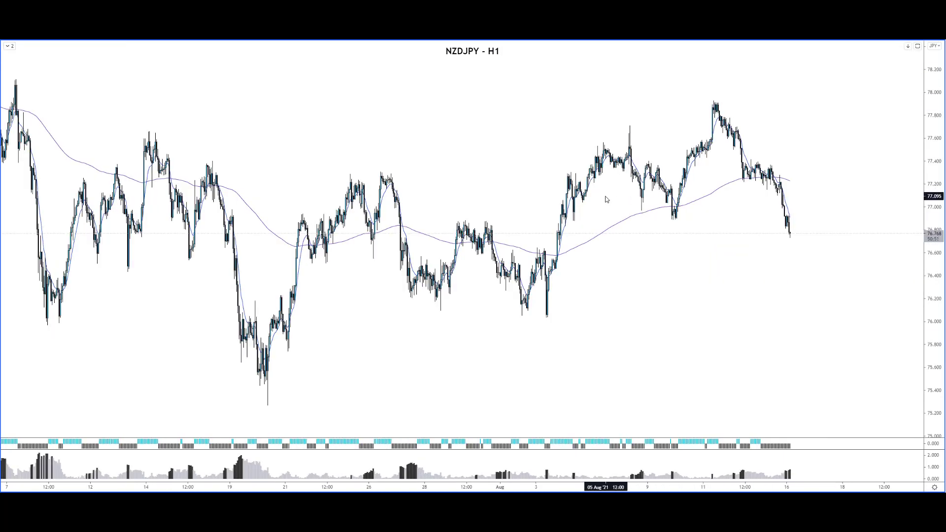
Step: Draw horizontal rays on the NZDJPY H1 chart at about 77.573 through the mid-July highs and about 76.480 from 11 Jul '21
{"action": "left_click", "coordinate": [1, 61]}
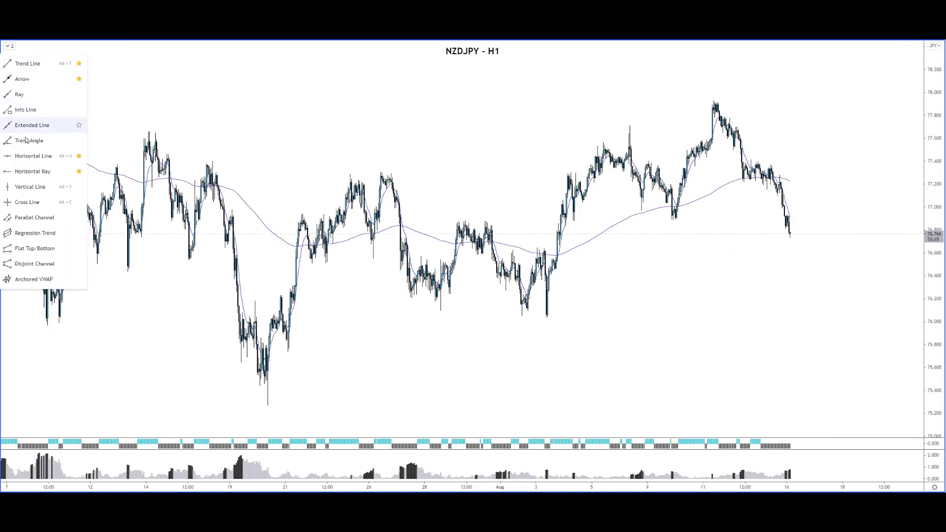
{"action": "left_click", "coordinate": [21, 170]}
{"action": "left_click", "coordinate": [332, 109]}
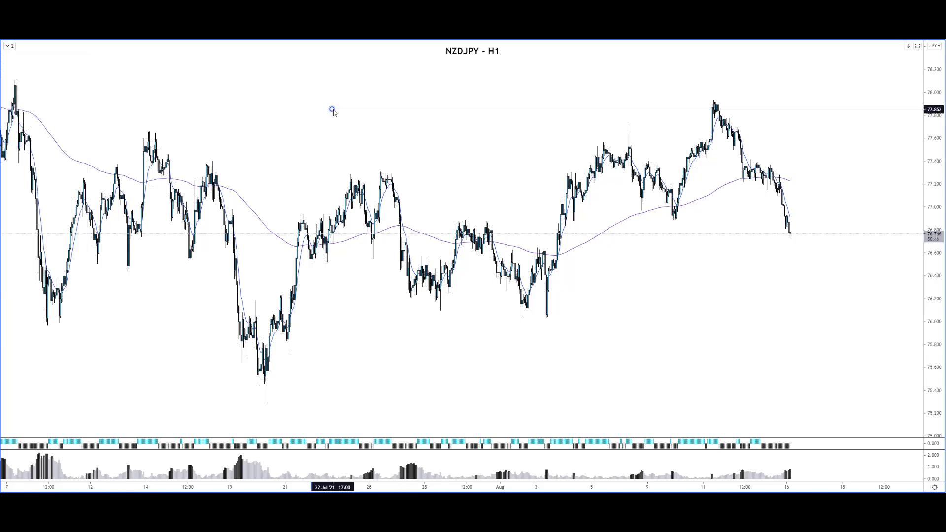
{"action": "left_click_drag", "start_coordinate": [332, 110], "coordinate": [107, 141]}
{"action": "left_click", "coordinate": [88, 266]}
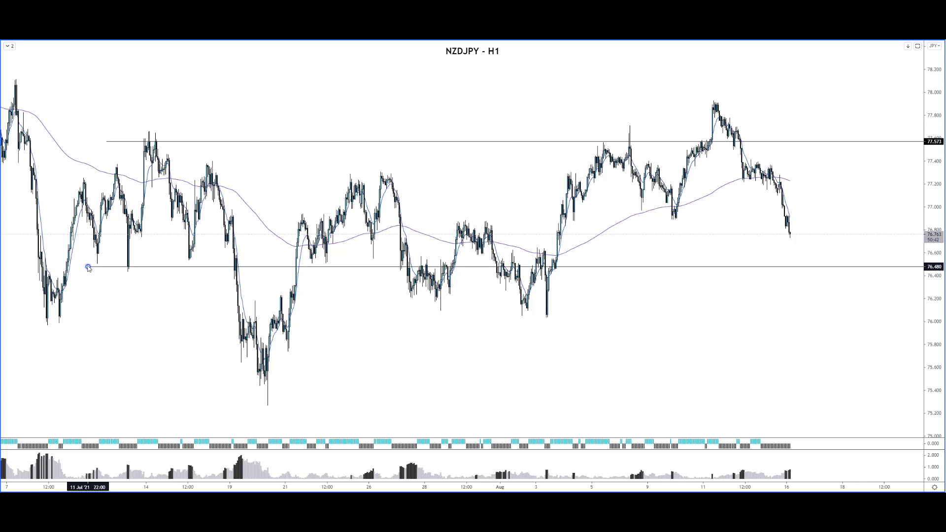
Step: Add horizontal rays at about 76.047 from 07 Jul '21, 75.734 from around 19 July, and 77.926 from around 7 July
{"action": "left_click", "coordinate": [32, 321]}
{"action": "left_click_drag", "start_coordinate": [32, 322], "coordinate": [33, 316]}
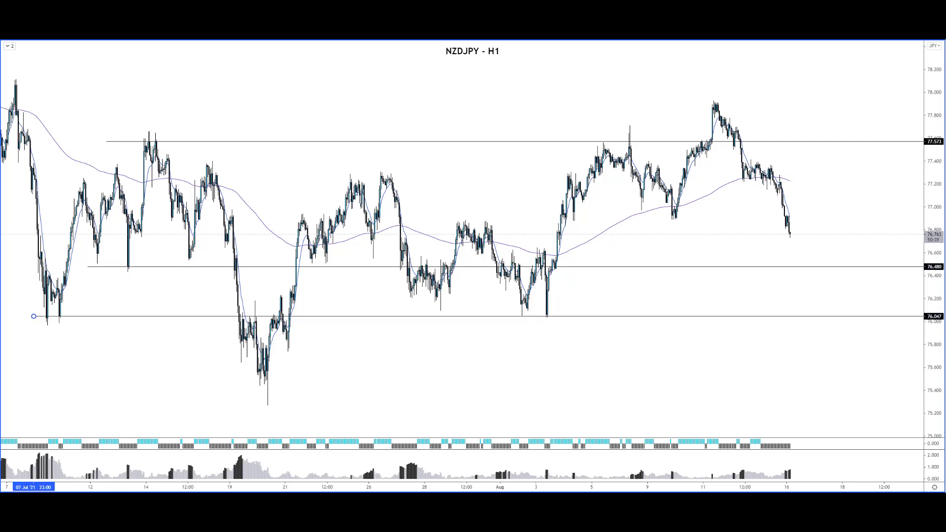
{"action": "left_click", "coordinate": [235, 377]}
{"action": "left_click_drag", "start_coordinate": [235, 376], "coordinate": [231, 352]}
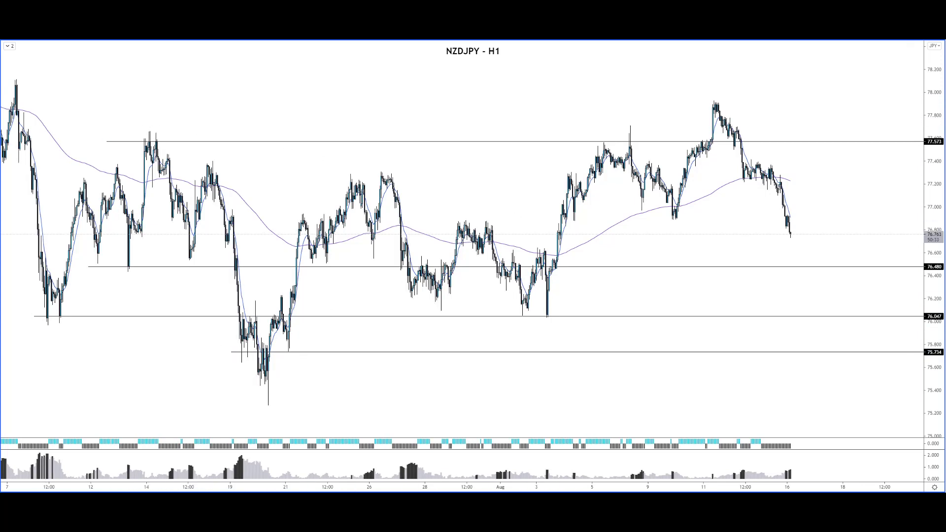
{"action": "left_click", "coordinate": [9, 101]}
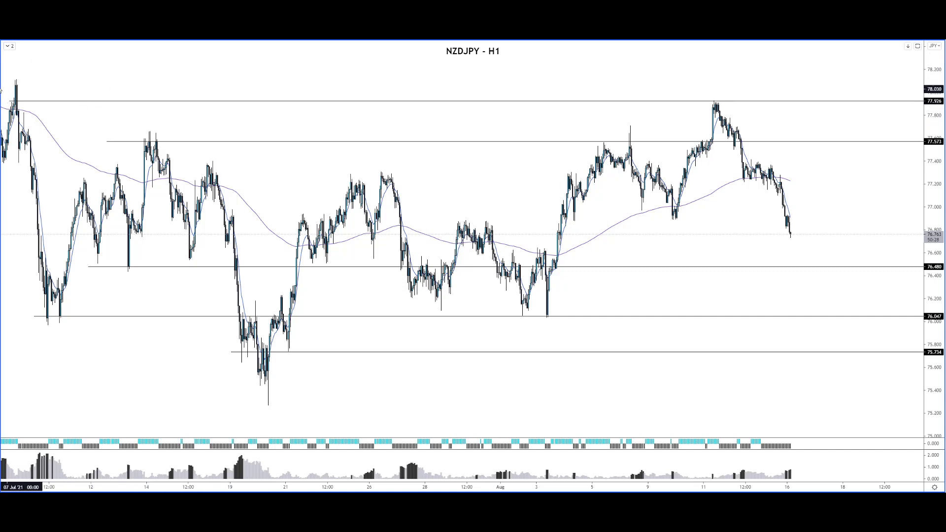
Step: Brush circles around the July and August price peaks touching the two highest rays
{"action": "mouse_move", "coordinate": [14, 92]}
{"action": "left_mouse_down"}
{"action": "mouse_move", "coordinate": [33, 101]}
{"action": "mouse_move", "coordinate": [15, 91]}
{"action": "left_mouse_up"}
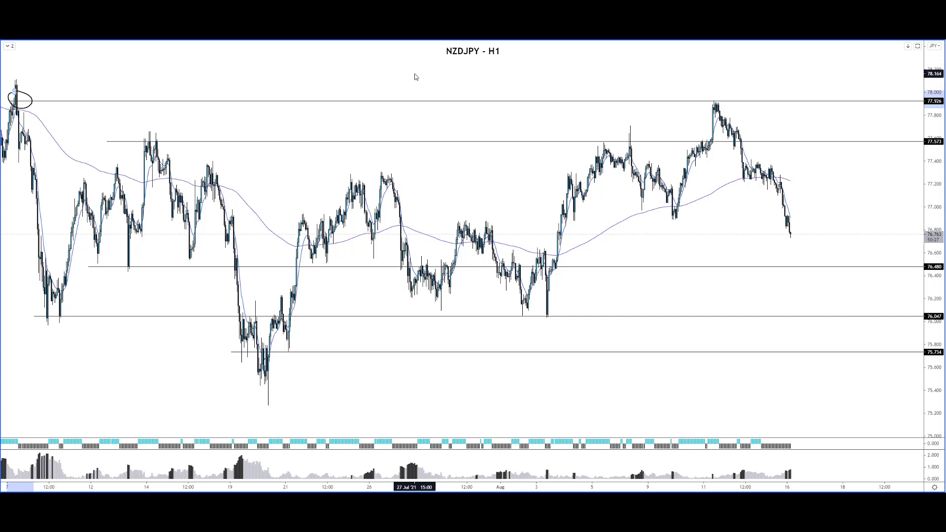
{"action": "left_click_drag", "start_coordinate": [708, 92], "coordinate": [727, 104]}
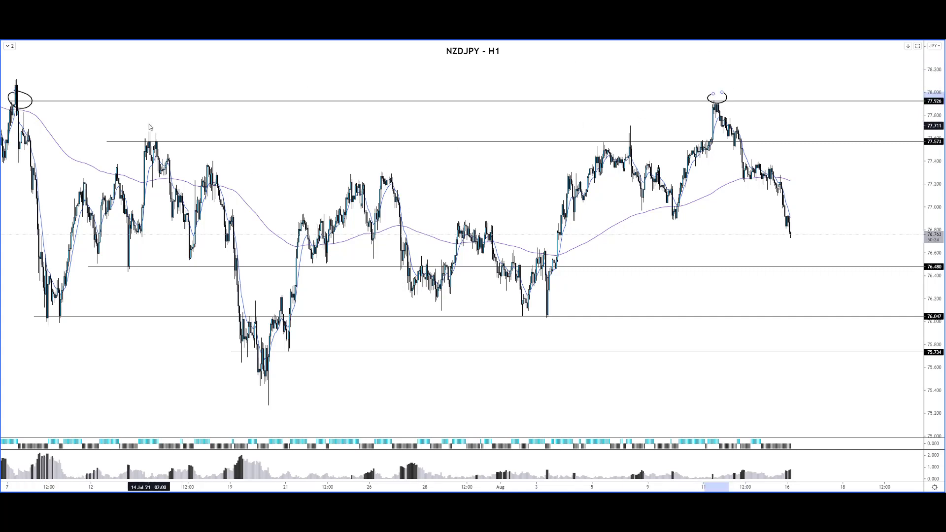
{"action": "left_click_drag", "start_coordinate": [140, 131], "coordinate": [168, 146]}
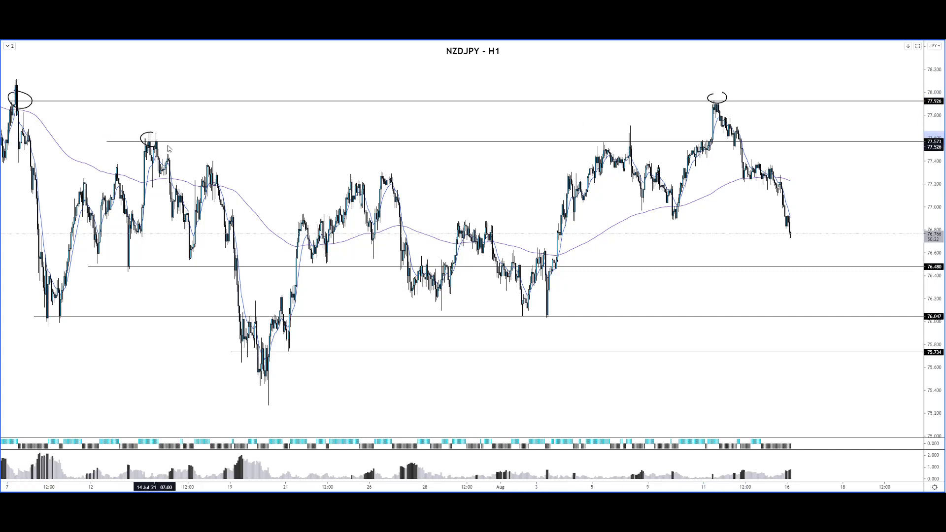
{"action": "left_click_drag", "start_coordinate": [624, 134], "coordinate": [644, 147]}
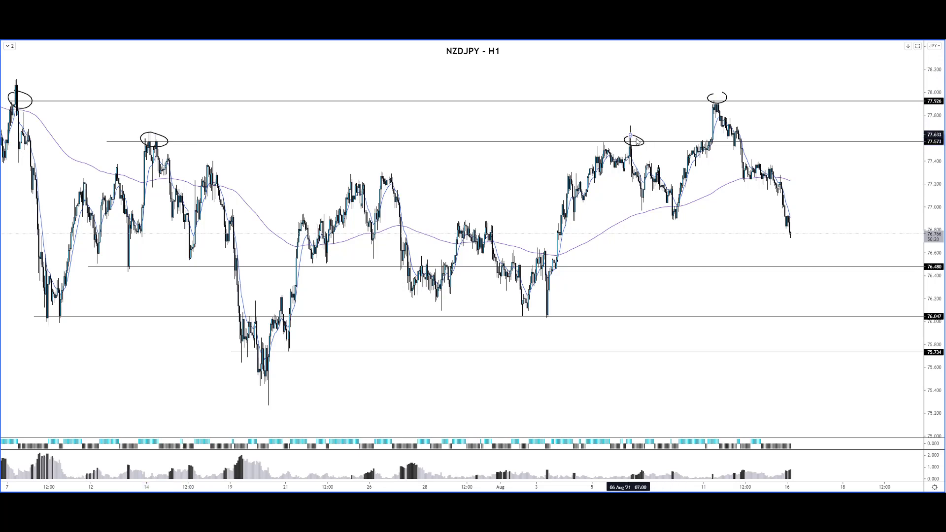
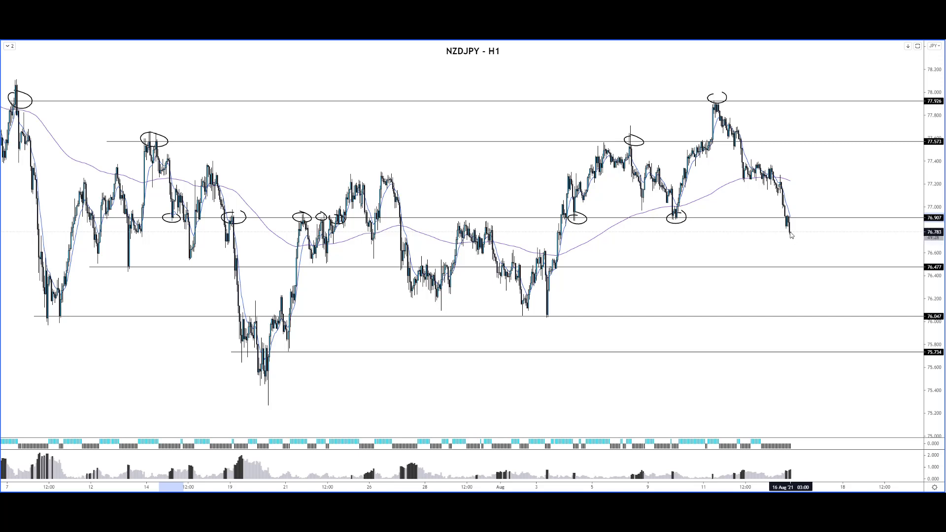
Step: Sketch a downward arrow from the latest price to the 76.477 ray and circle the July and August touches along that ray
{"action": "mouse_move", "coordinate": [796, 226]}
{"action": "left_mouse_down"}
{"action": "mouse_move", "coordinate": [812, 270]}
{"action": "mouse_move", "coordinate": [814, 256]}
{"action": "left_mouse_up"}
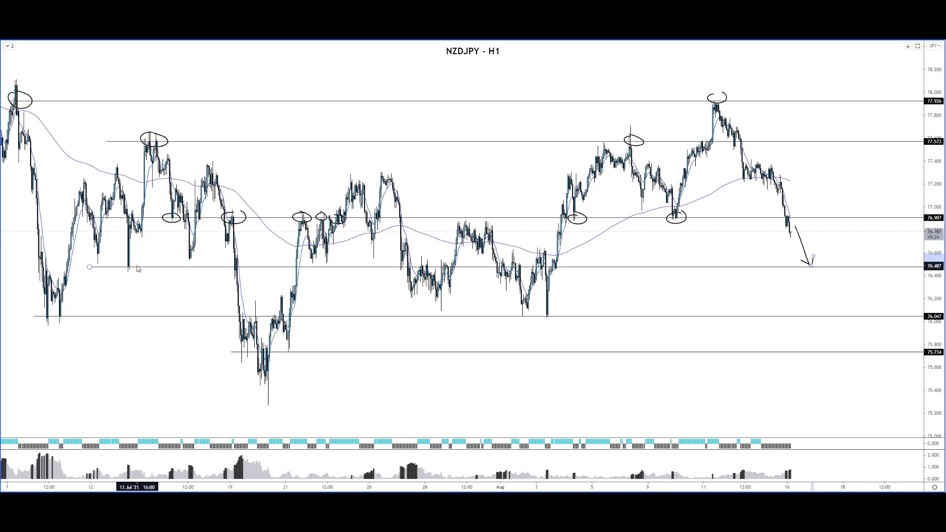
{"action": "left_click_drag", "start_coordinate": [133, 265], "coordinate": [144, 266]}
{"action": "mouse_move", "coordinate": [401, 263]}
{"action": "left_mouse_down"}
{"action": "mouse_move", "coordinate": [392, 271]}
{"action": "mouse_move", "coordinate": [411, 267]}
{"action": "left_mouse_up"}
{"action": "left_click_drag", "start_coordinate": [501, 262], "coordinate": [507, 267]}
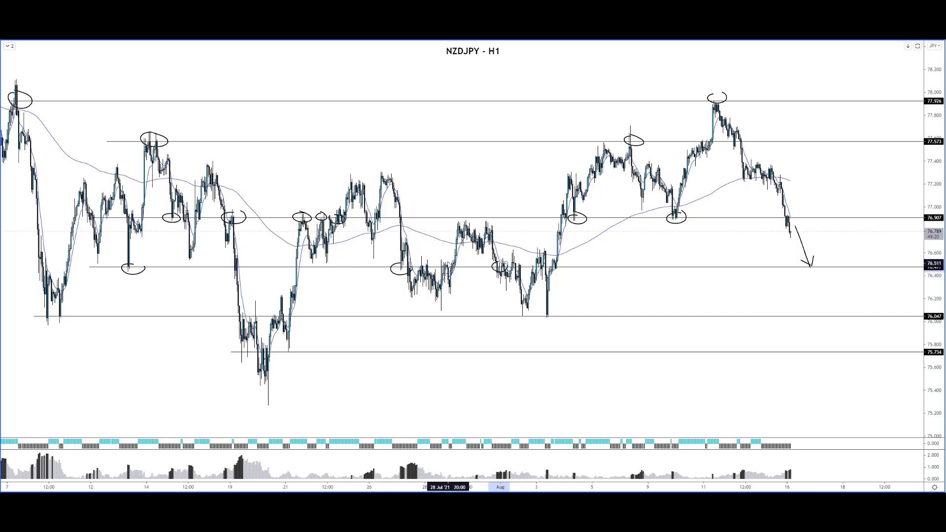
{"action": "mouse_move", "coordinate": [446, 262]}
{"action": "left_mouse_down"}
{"action": "mouse_move", "coordinate": [455, 266]}
{"action": "mouse_move", "coordinate": [418, 268]}
{"action": "left_mouse_up"}
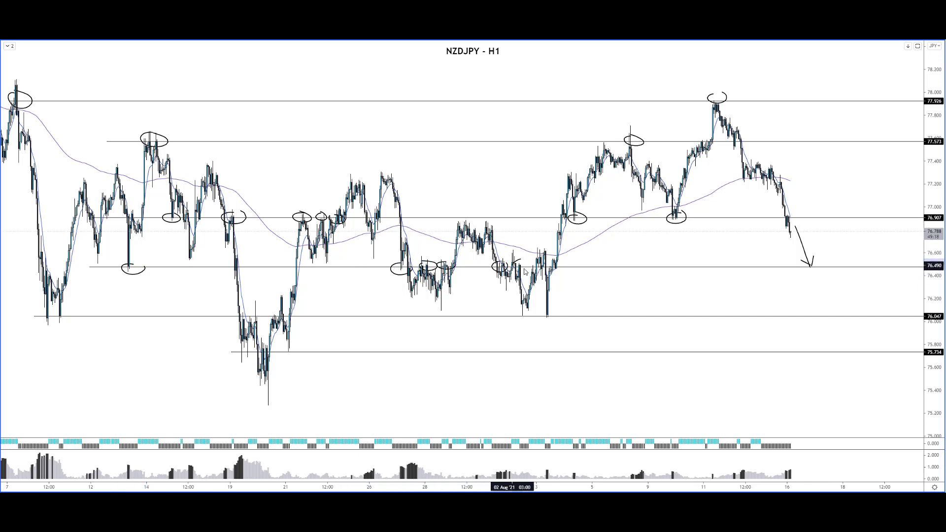
{"action": "left_click_drag", "start_coordinate": [512, 266], "coordinate": [562, 264]}
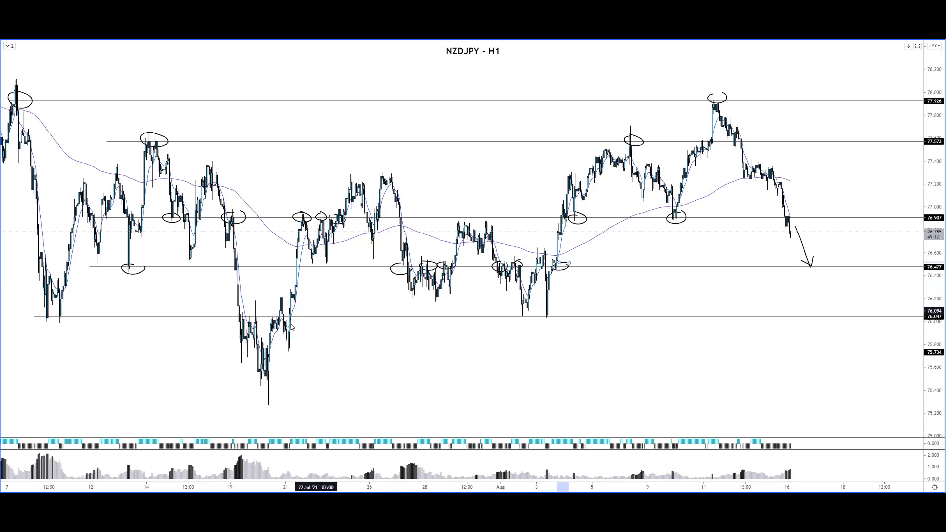
Step: Circle the price touches along the 76.047 and 75.734 rays, and sketch a V beneath the lowest July low
{"action": "mouse_move", "coordinate": [51, 316]}
{"action": "left_mouse_down"}
{"action": "mouse_move", "coordinate": [48, 324]}
{"action": "mouse_move", "coordinate": [80, 315]}
{"action": "left_mouse_up"}
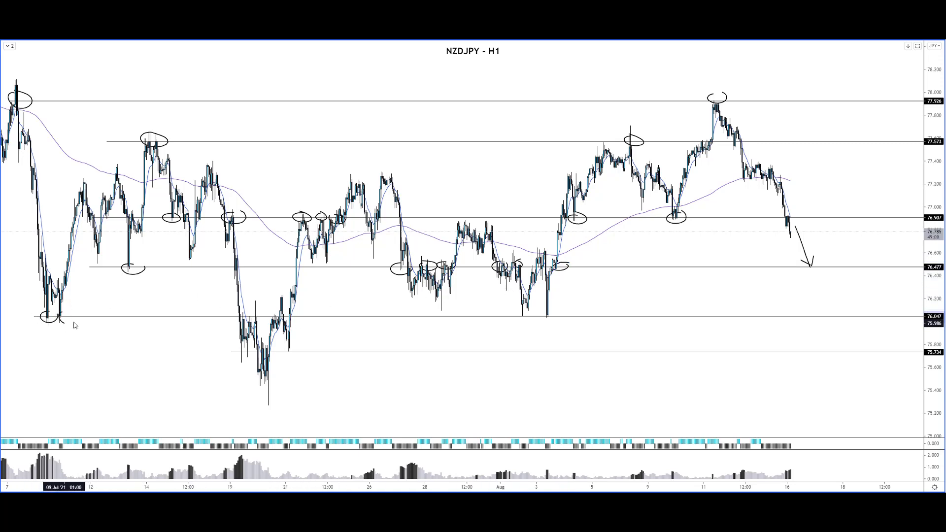
{"action": "mouse_move", "coordinate": [260, 315]}
{"action": "left_mouse_down"}
{"action": "mouse_move", "coordinate": [271, 323]}
{"action": "mouse_move", "coordinate": [266, 314]}
{"action": "mouse_move", "coordinate": [292, 313]}
{"action": "left_mouse_up"}
{"action": "left_click_drag", "start_coordinate": [525, 315], "coordinate": [561, 315]}
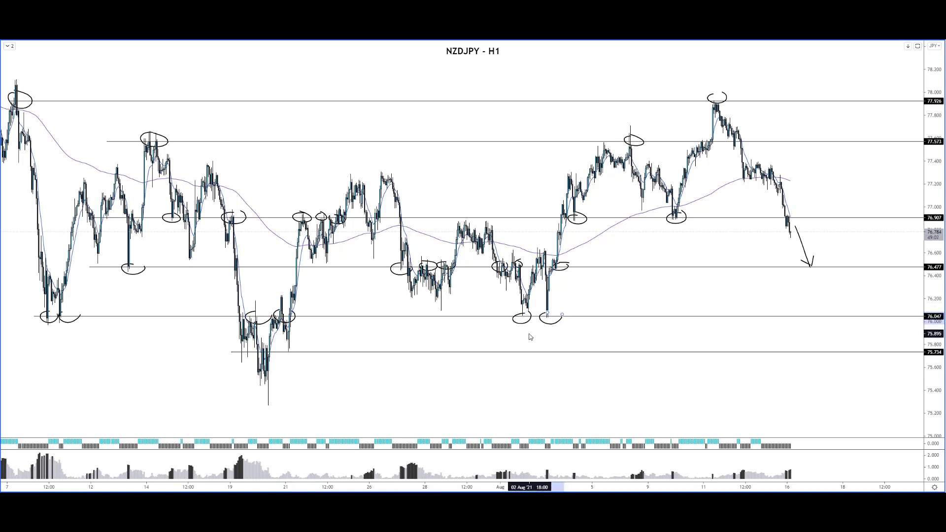
{"action": "mouse_move", "coordinate": [256, 351]}
{"action": "left_mouse_down"}
{"action": "mouse_move", "coordinate": [241, 356]}
{"action": "mouse_move", "coordinate": [301, 352]}
{"action": "left_mouse_up"}
{"action": "mouse_move", "coordinate": [245, 372]}
{"action": "left_mouse_down"}
{"action": "mouse_move", "coordinate": [261, 400]}
{"action": "mouse_move", "coordinate": [299, 369]}
{"action": "left_mouse_up"}
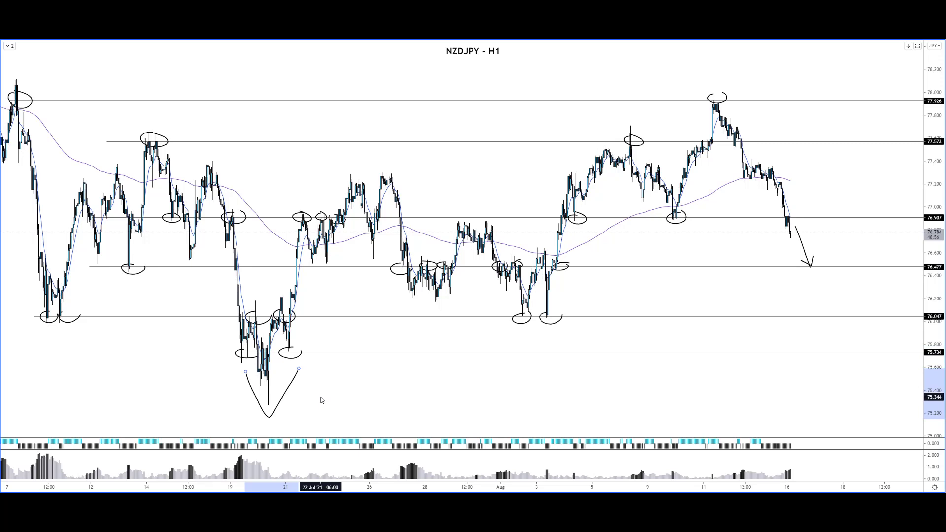